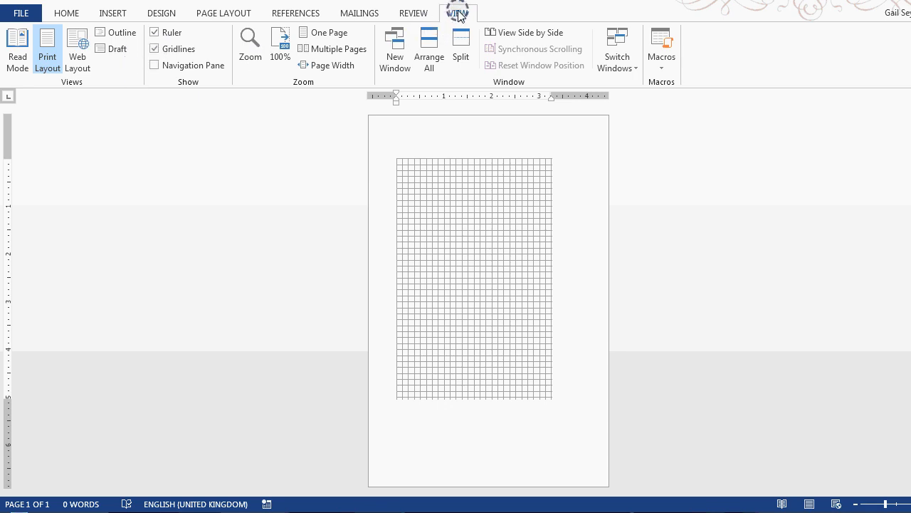
Hide the page gridlines and open the Calculator beside the blank page.
click(158, 49)
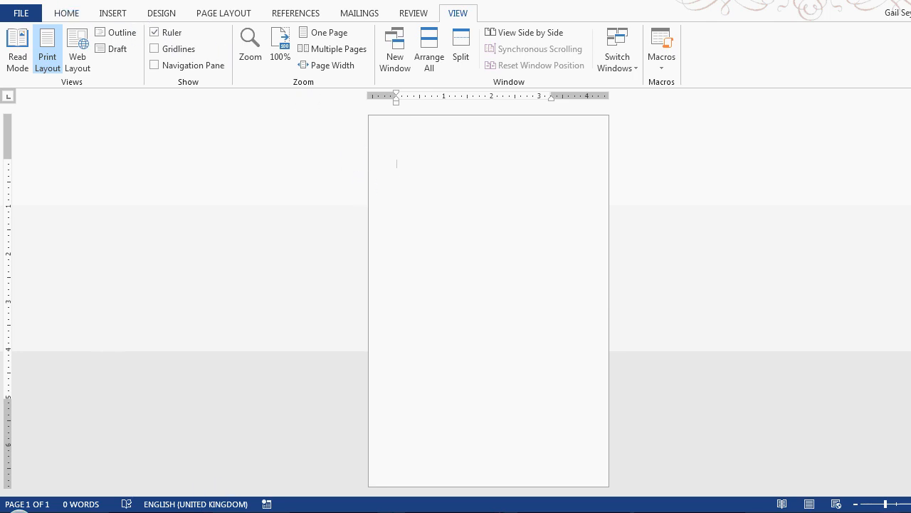
key(super)
click(50, 263)
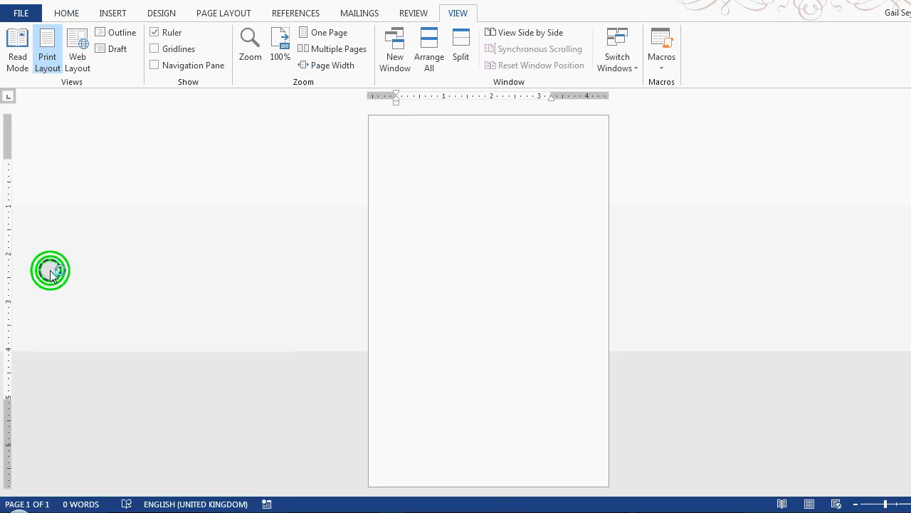
drag(387, 140, 277, 174)
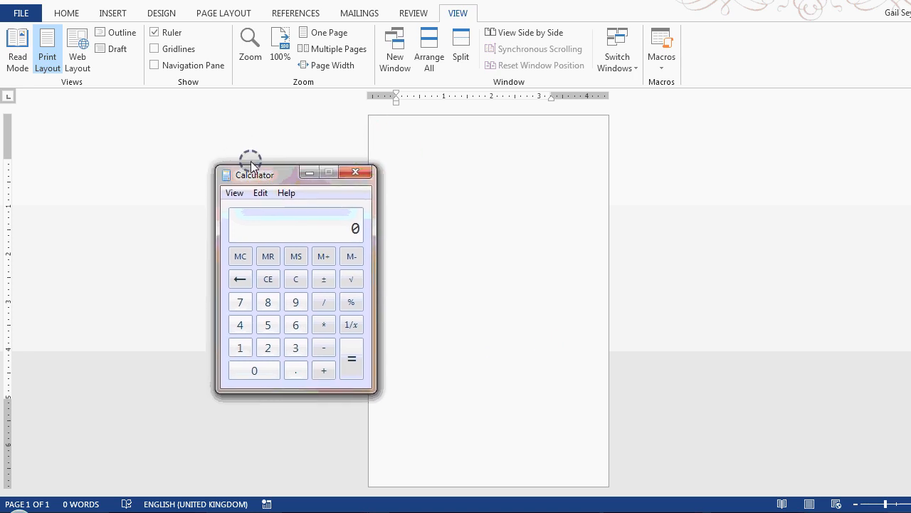
Open the document's Page Setup to check the custom paper size and the inside and outside margins.
click(67, 16)
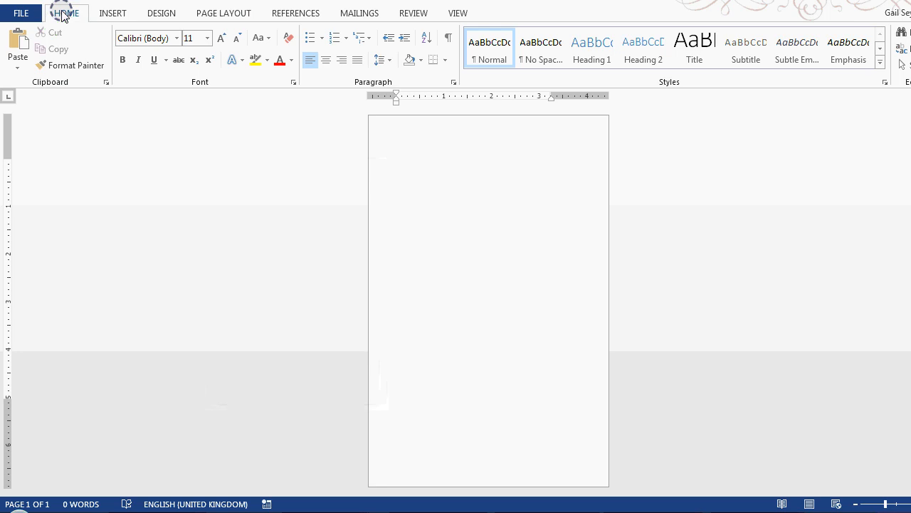
click(224, 13)
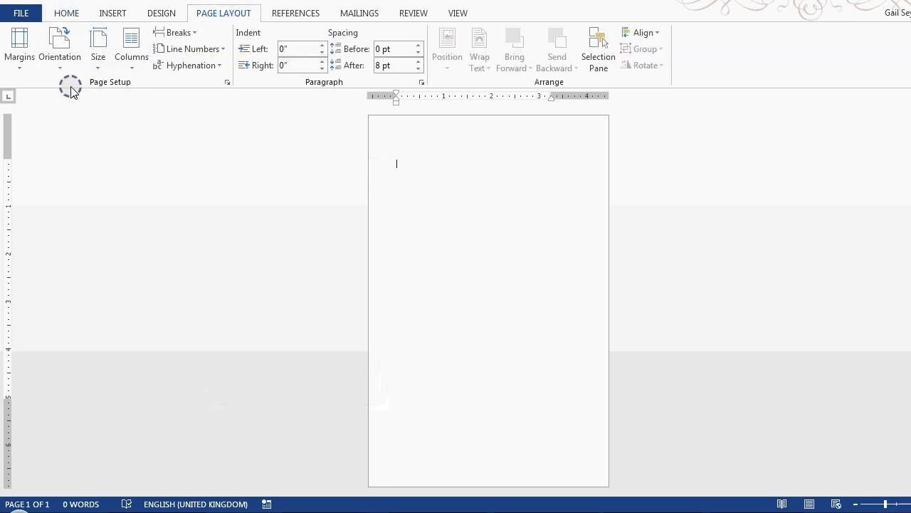
click(97, 74)
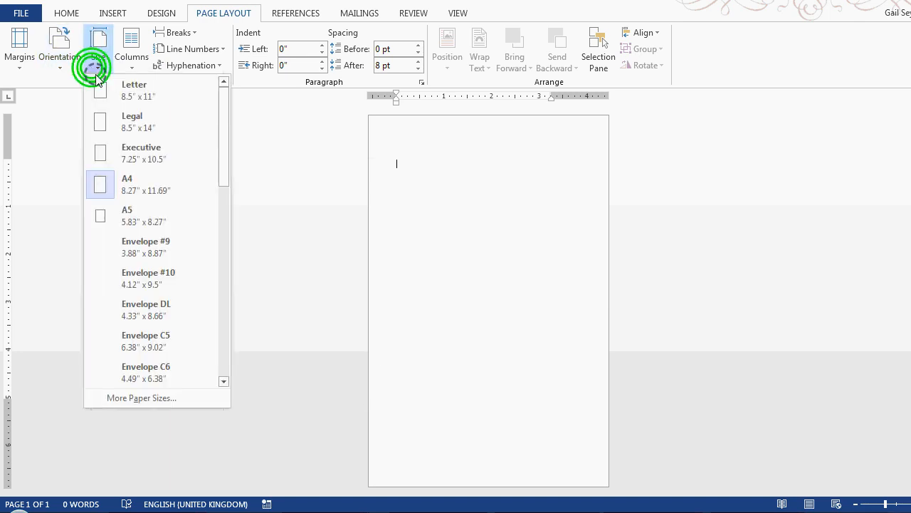
click(131, 397)
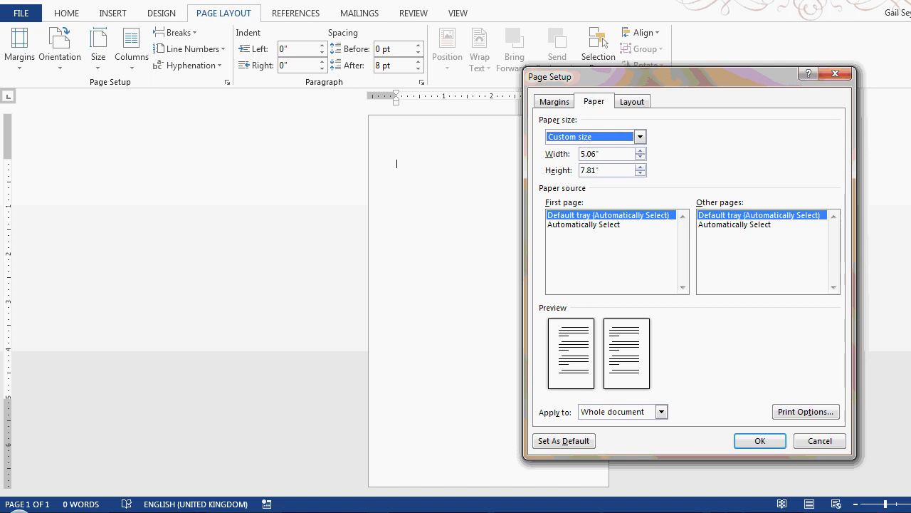
click(556, 102)
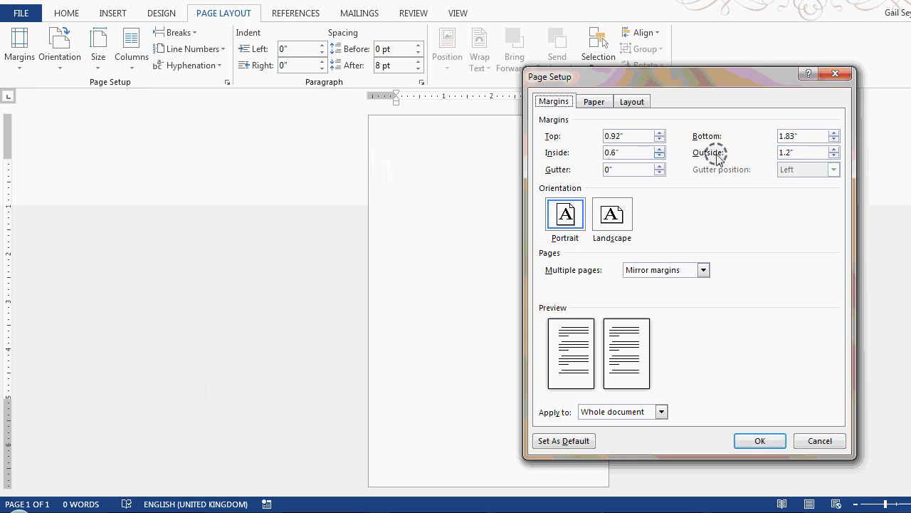
Subtract the combined side margins, 1.8, from the page width of 5.06 in Calculator, and close Calculator and Page Setup without changes.
key(alt+Tab)
click(268, 324)
click(294, 369)
click(254, 370)
click(295, 325)
click(324, 348)
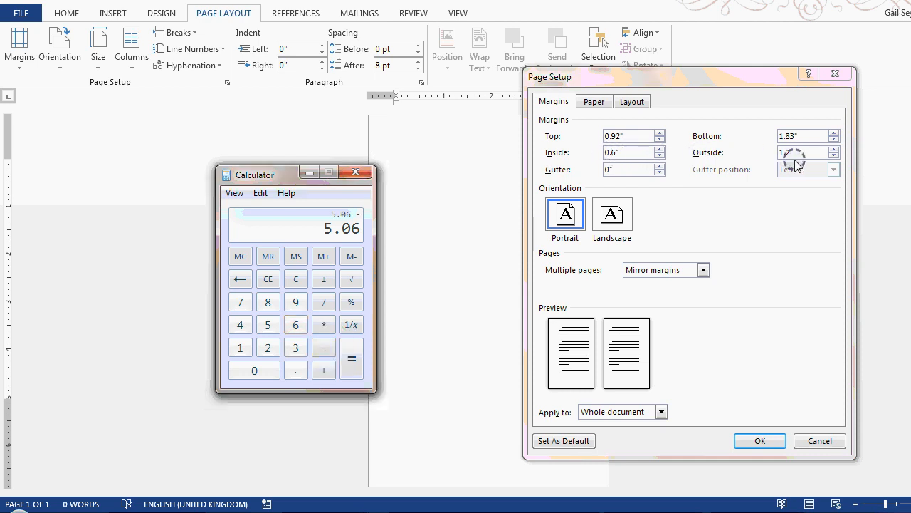
click(240, 348)
click(295, 370)
click(268, 301)
click(350, 361)
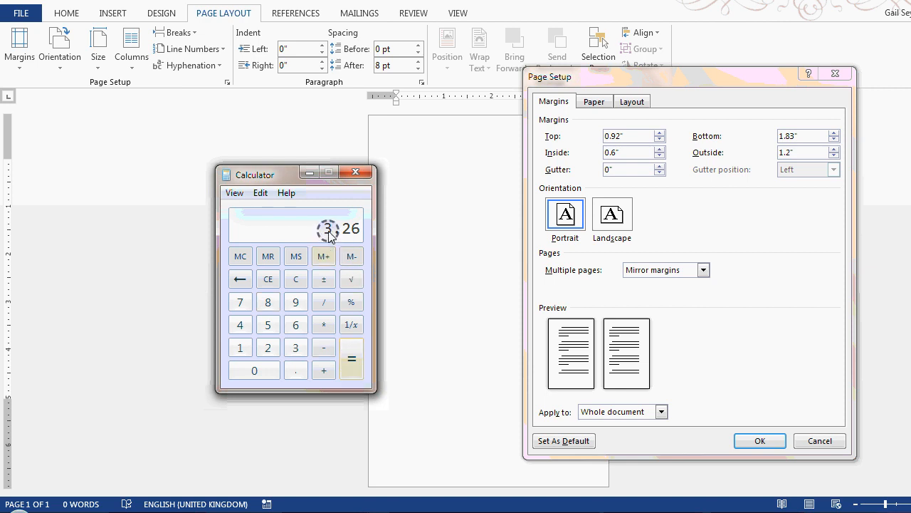
click(355, 172)
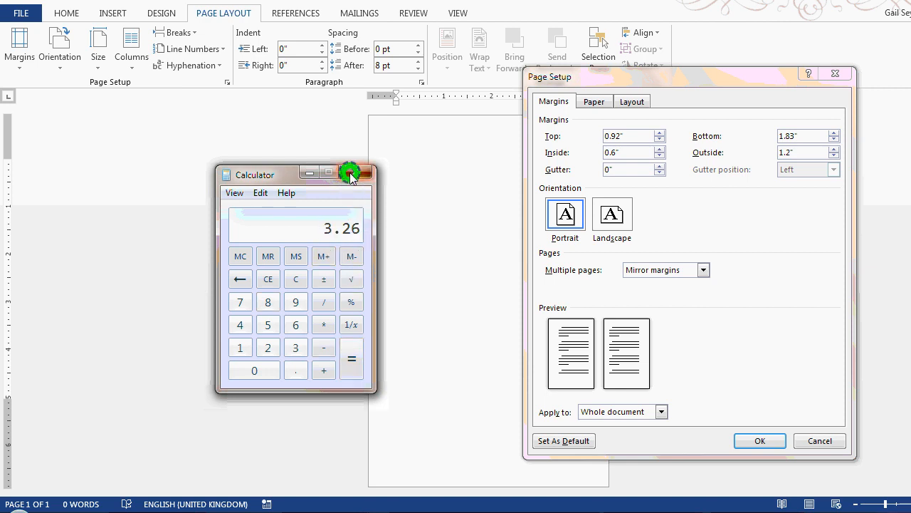
click(813, 440)
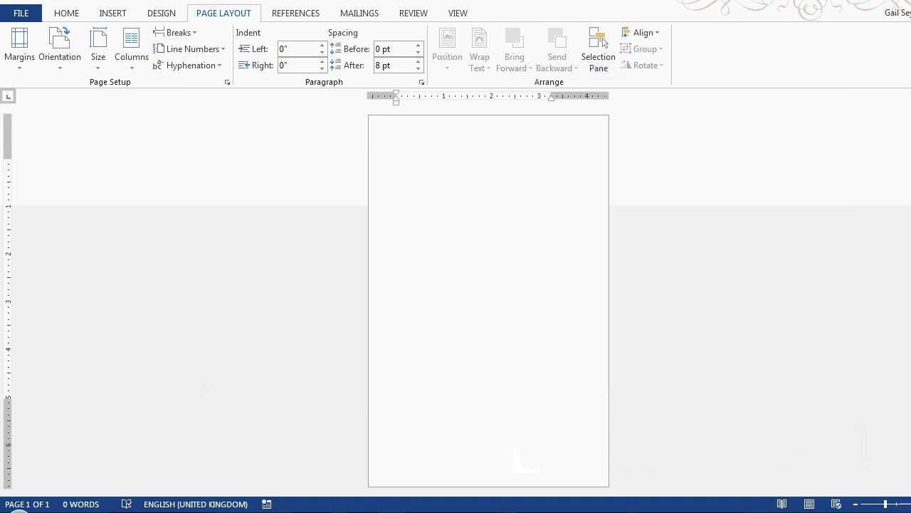
Switch to the browser and copy all the generated Lorem Ipsum paragraphs, including the summary line below them.
click(339, 511)
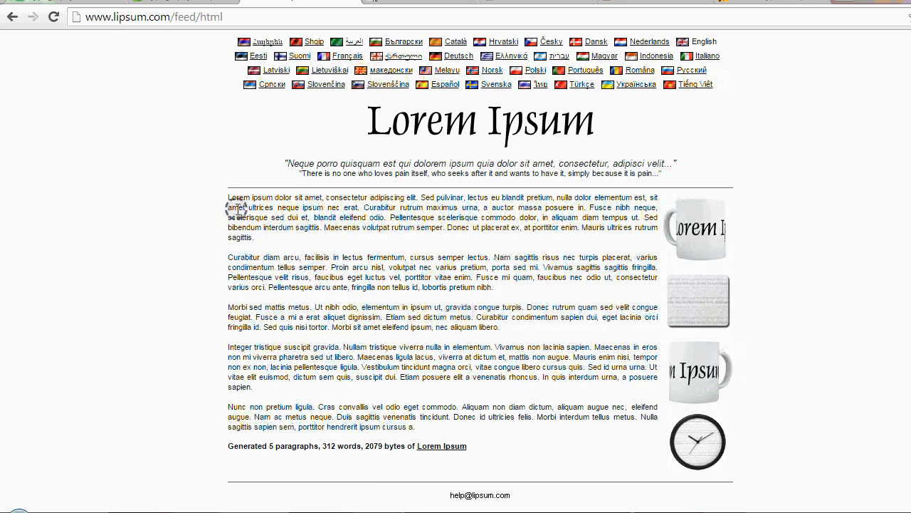
drag(228, 198, 481, 445)
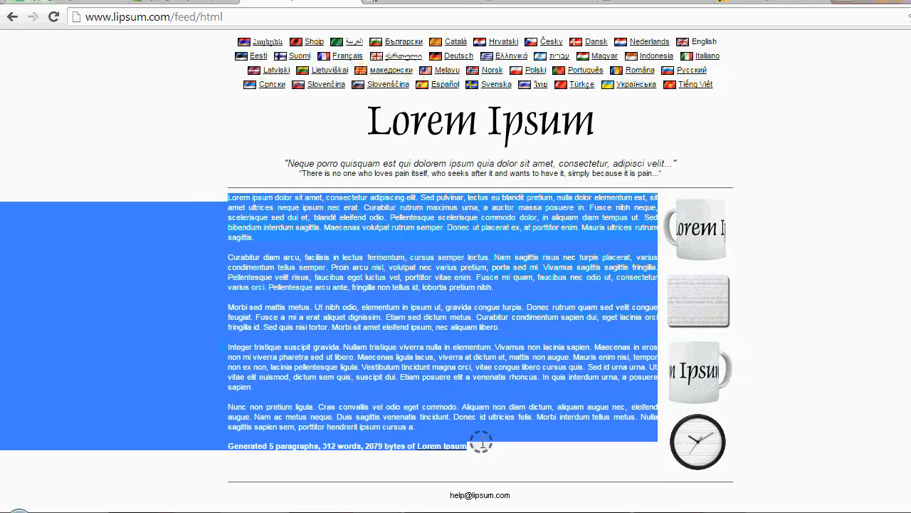
right_click(467, 314)
click(509, 324)
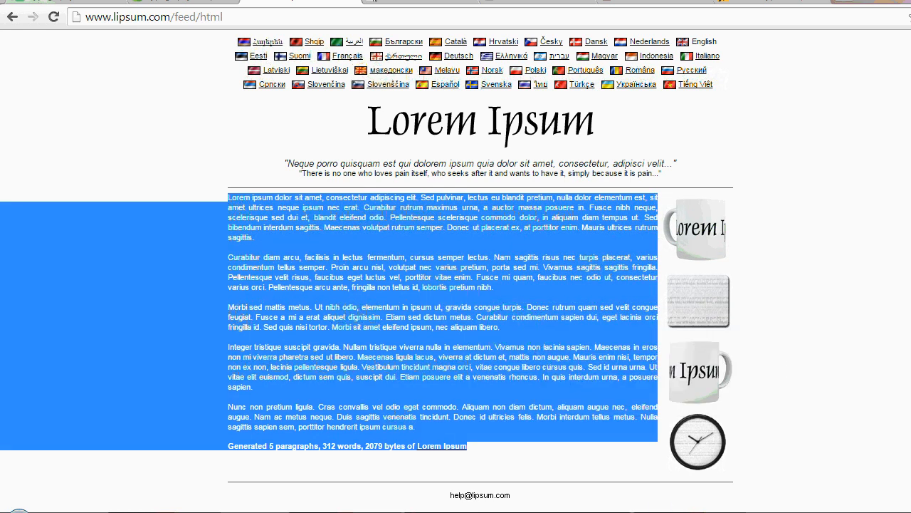
Switch to the blank Word document and paste the copied Lorem Ipsum text into it.
mouse_move(518, 511)
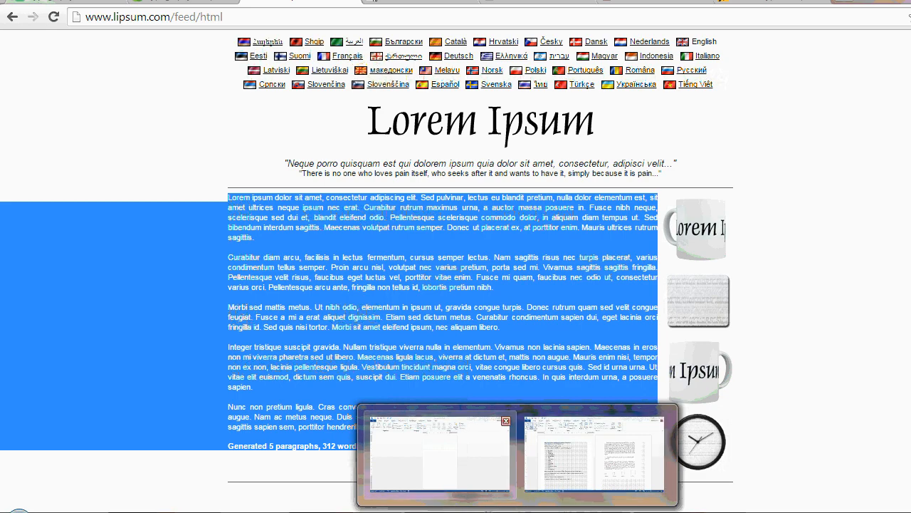
click(454, 484)
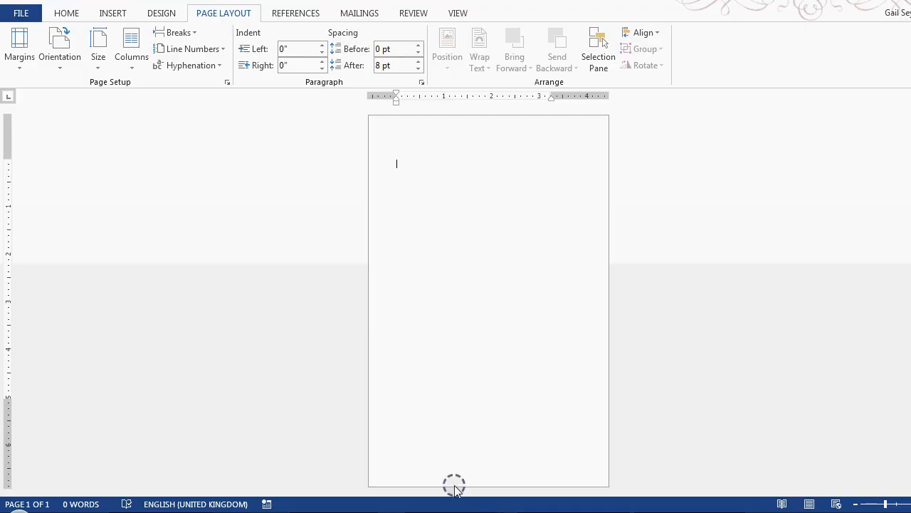
click(59, 11)
click(18, 44)
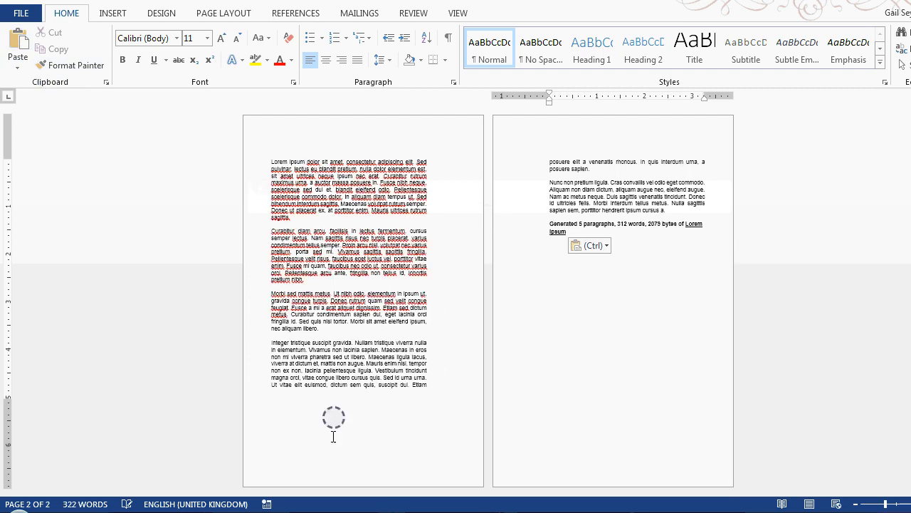
Switch to the TranslatorsCafe typography converter in the browser and convert 3.26 inches to pixel (X).
key(alt+Tab)
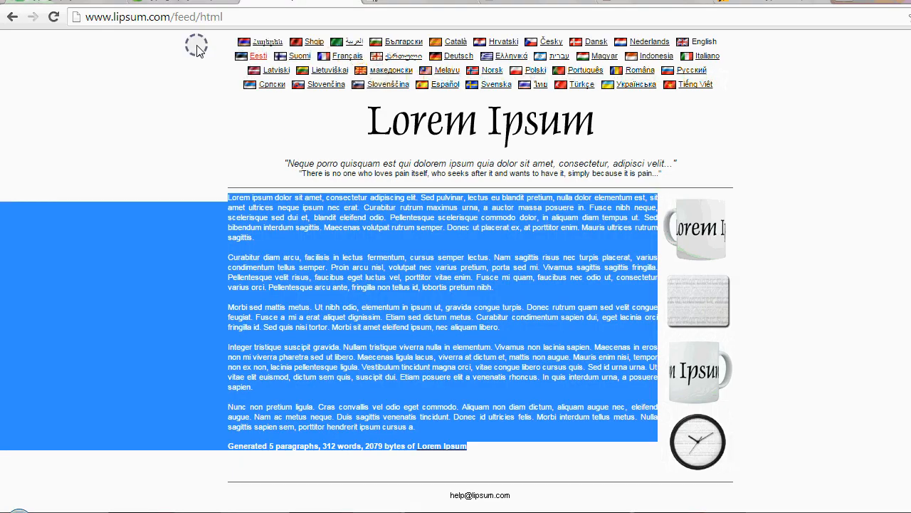
click(414, 5)
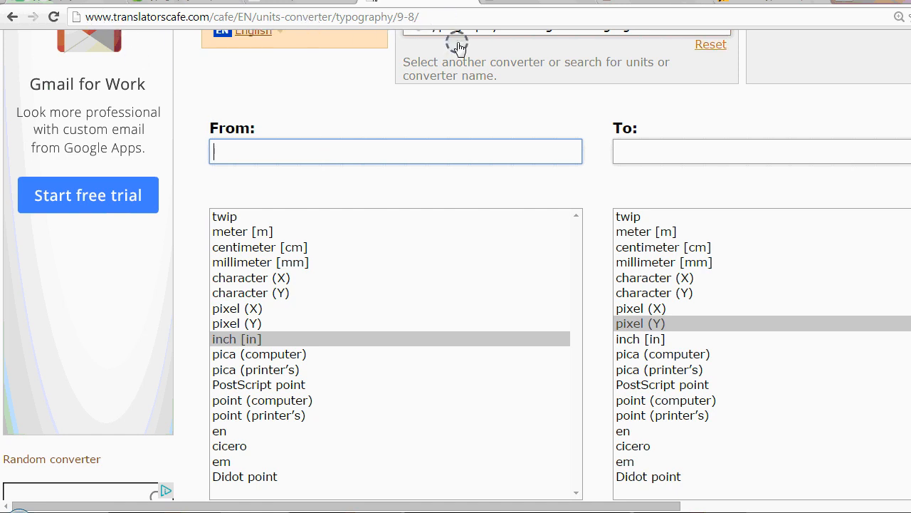
click(221, 339)
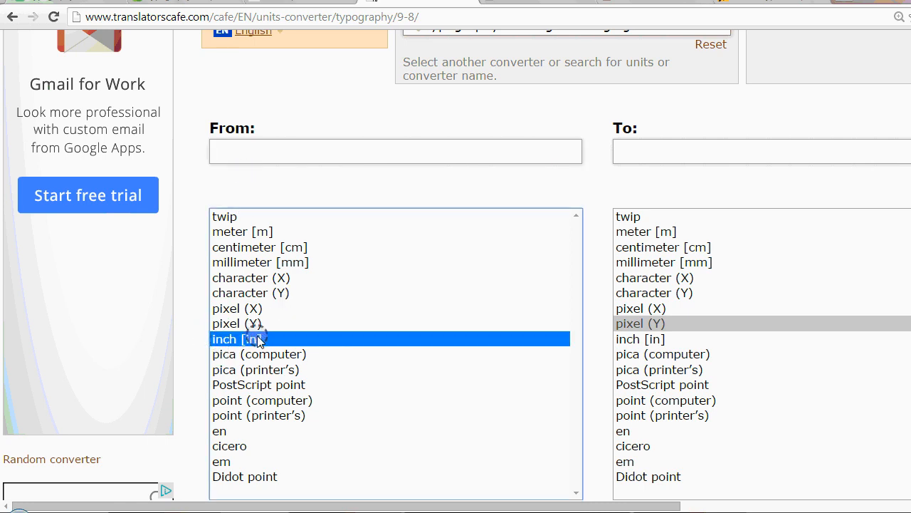
click(667, 310)
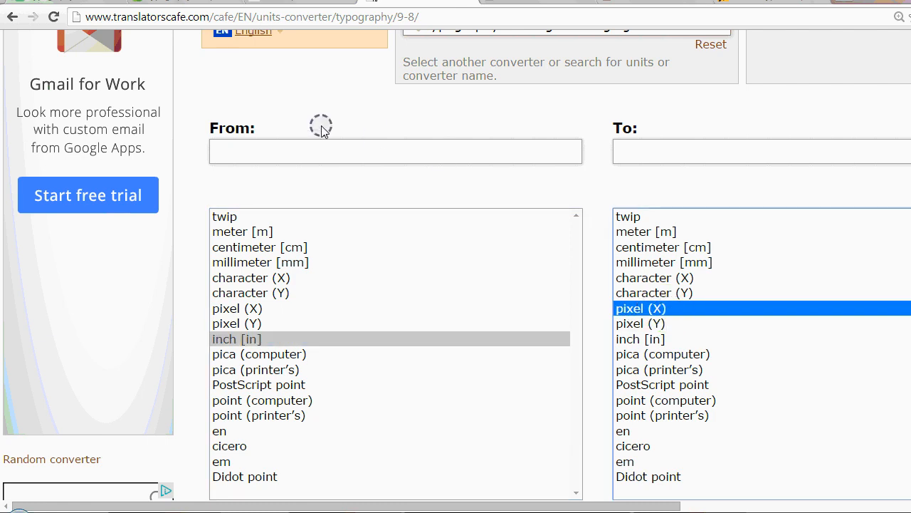
click(283, 151)
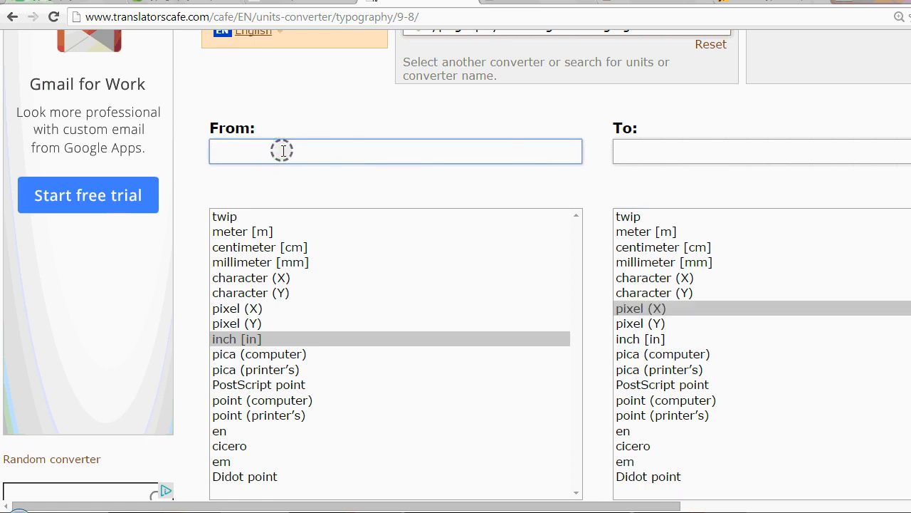
text(3.26)
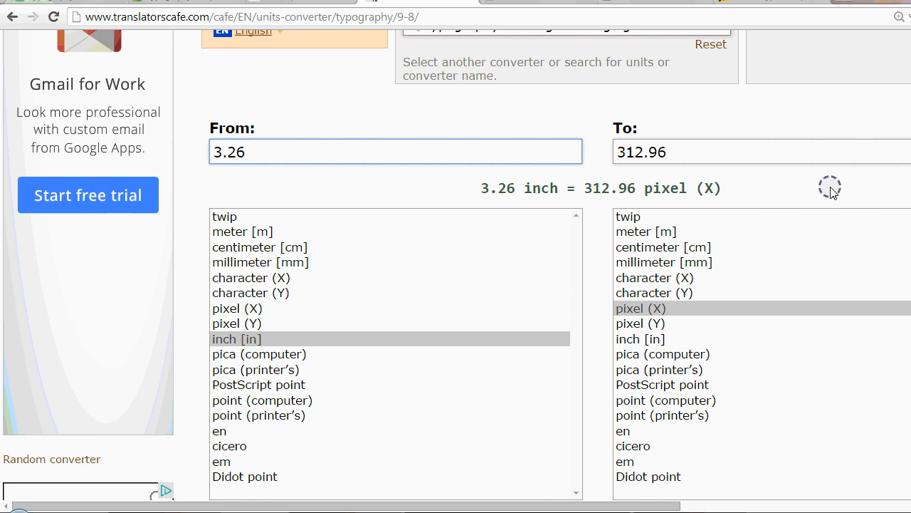
Copy the converted value into the Golden Ratio Typography Calculator as the content width and generate the type recommendations.
drag(676, 152, 594, 155)
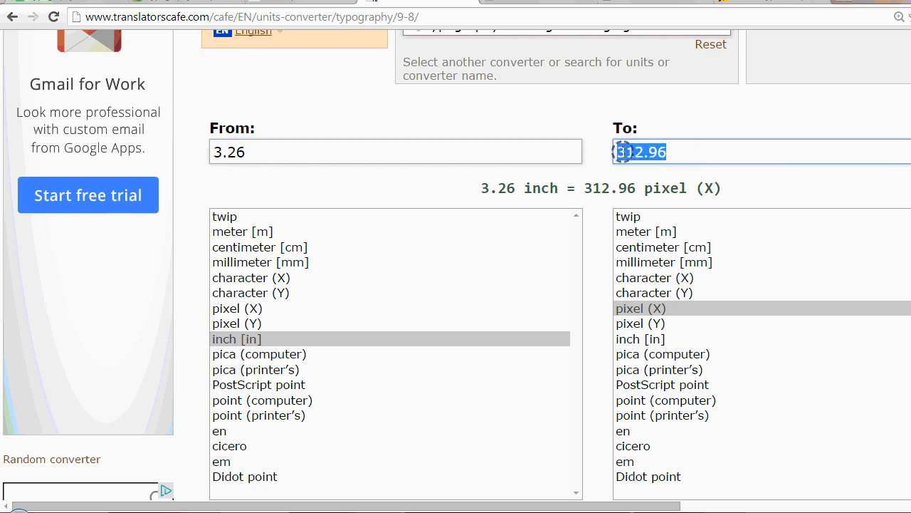
right_click(643, 152)
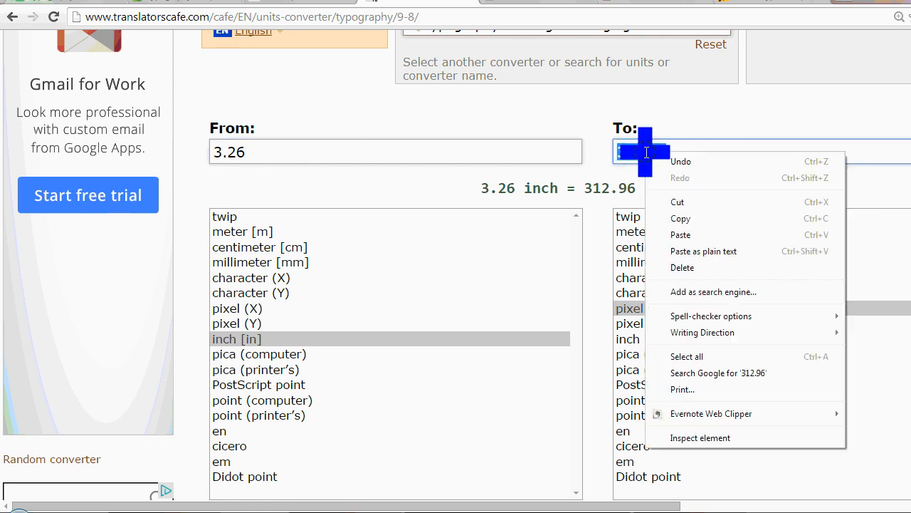
click(682, 218)
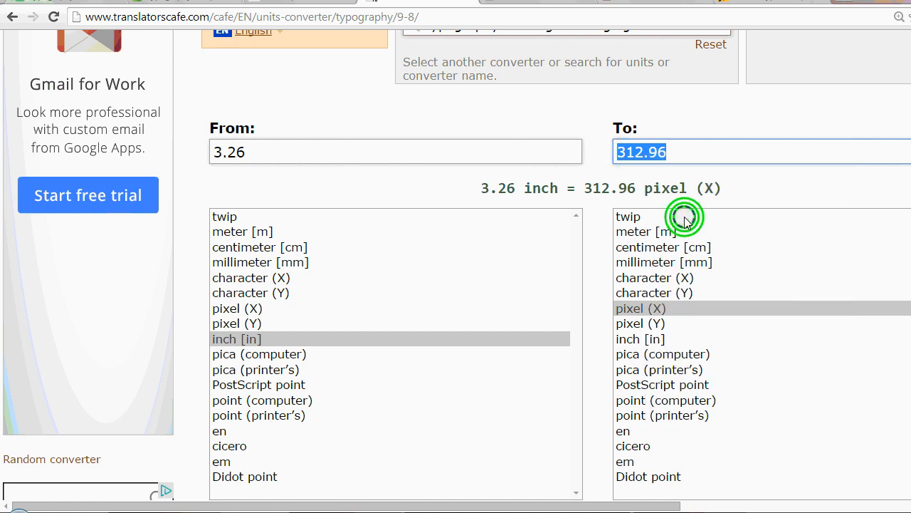
click(532, 4)
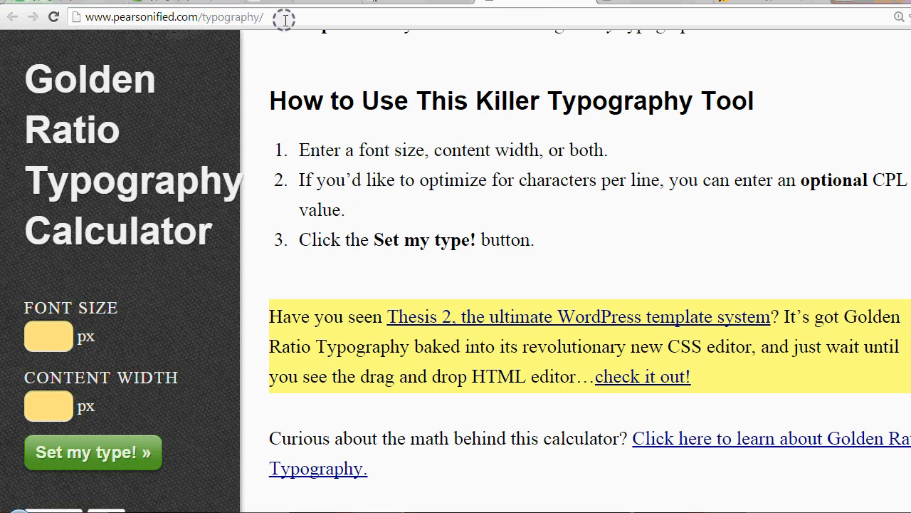
click(44, 406)
right_click(43, 410)
click(84, 247)
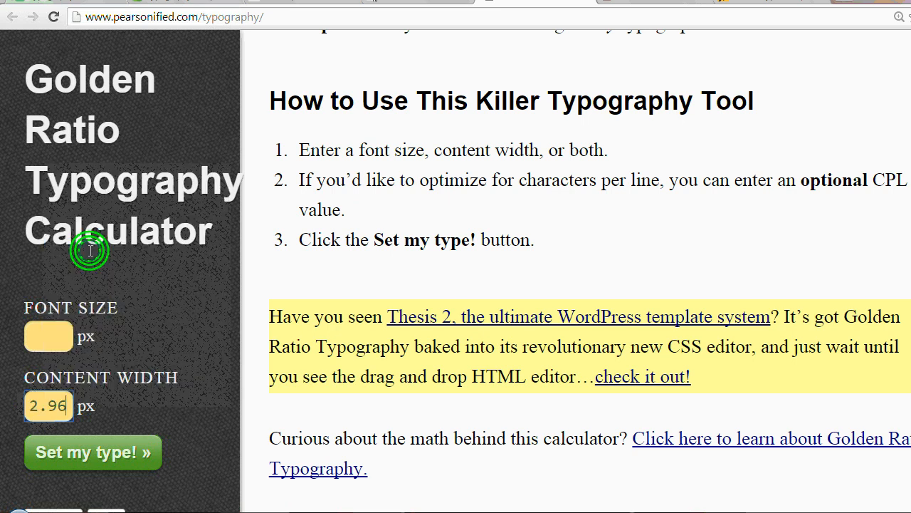
click(116, 451)
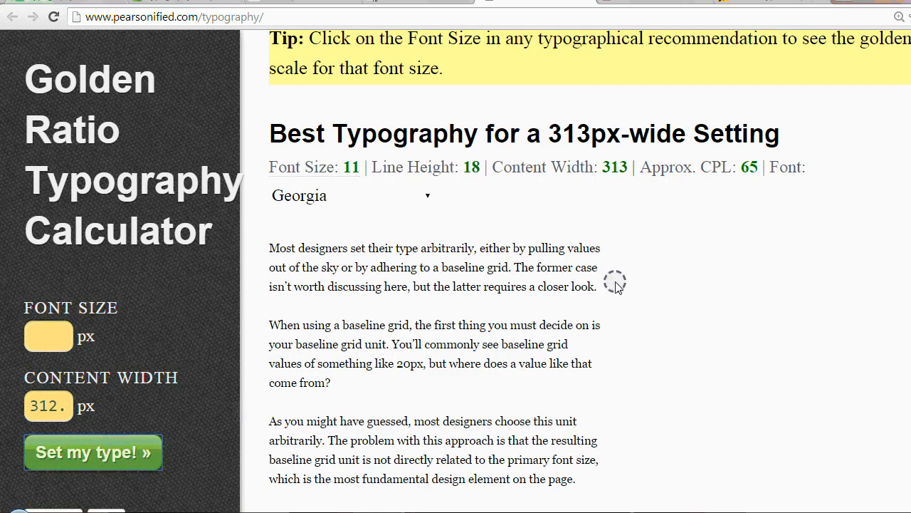
Open the golden scale for the recommended font size and examine its title, headline, sub-headline and text sizes.
click(306, 173)
scroll(490, 283, down, 2)
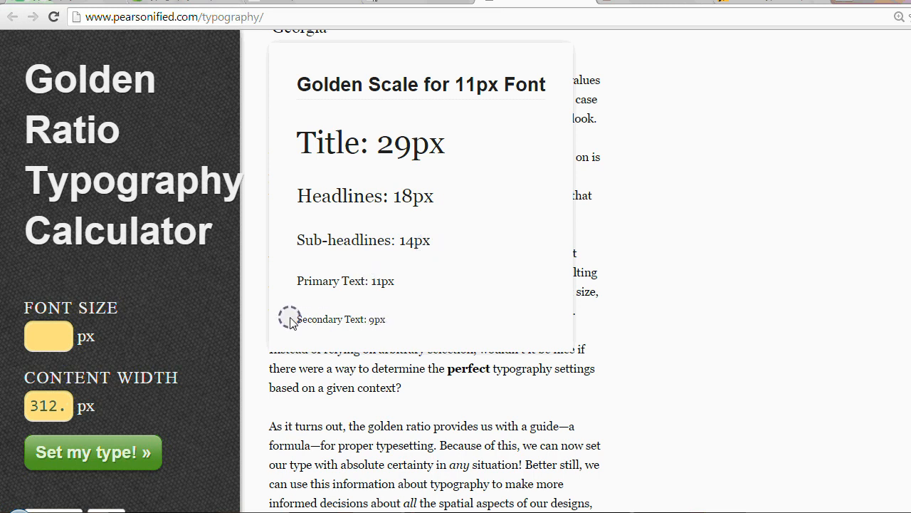
scroll(431, 324, up, 3)
scroll(433, 328, down, 2)
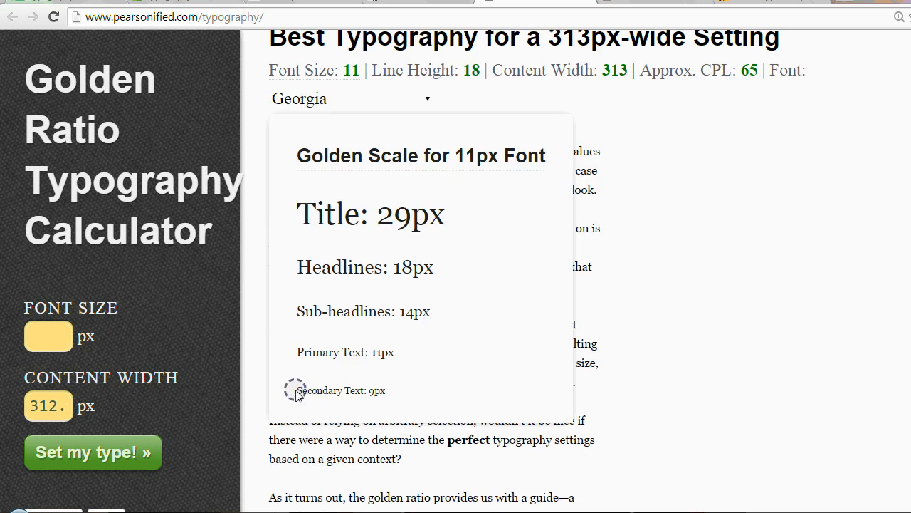
scroll(580, 409, up, 1)
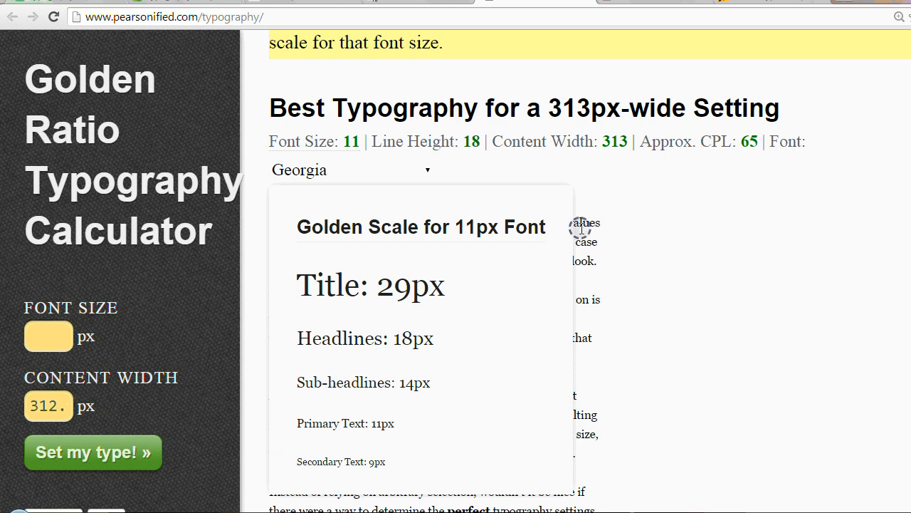
scroll(581, 228, down, 1)
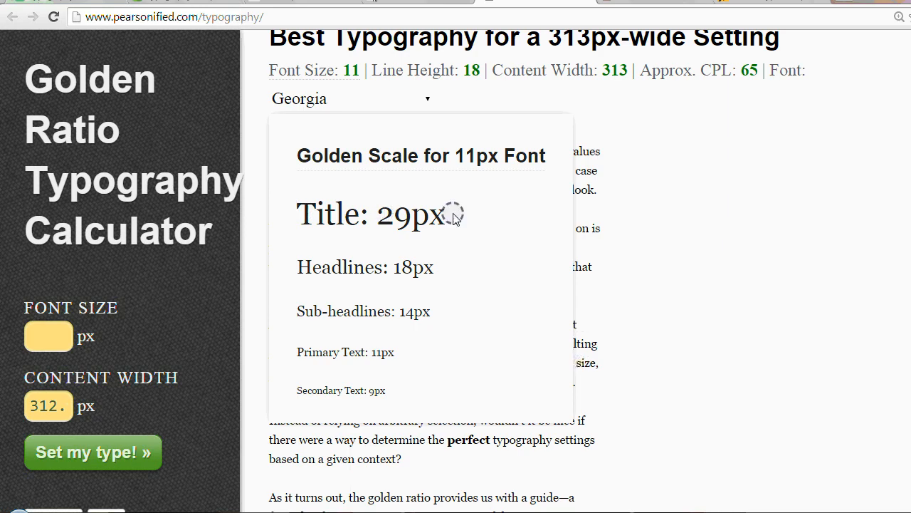
Switch to the Word document, set the Title style's font size to 29 and reopen that style's settings.
click(461, 511)
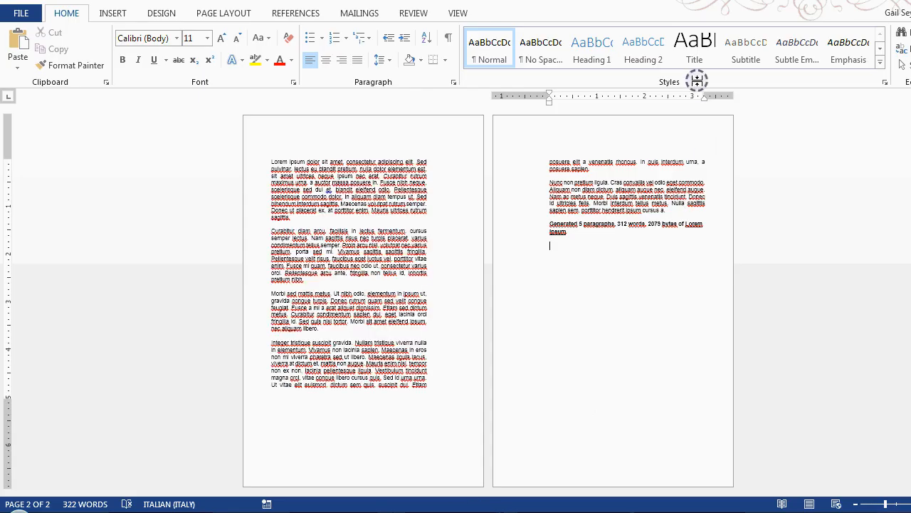
right_click(689, 58)
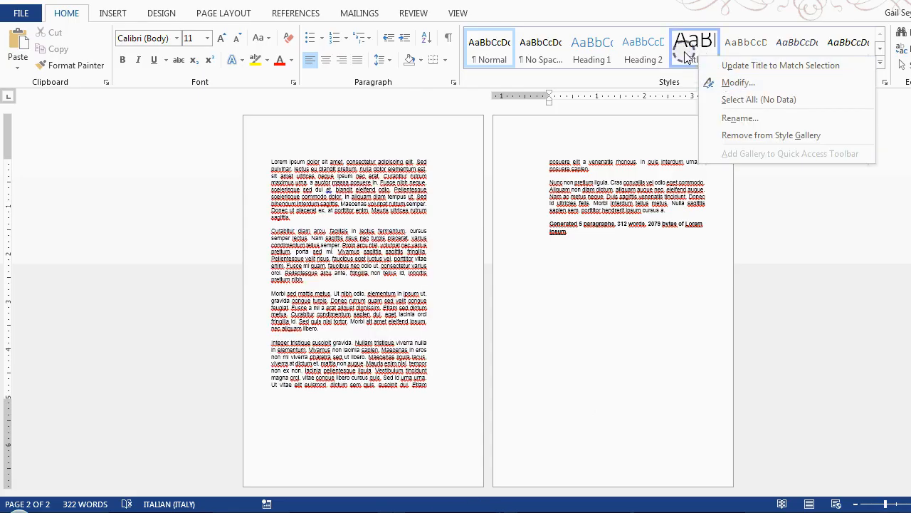
click(726, 83)
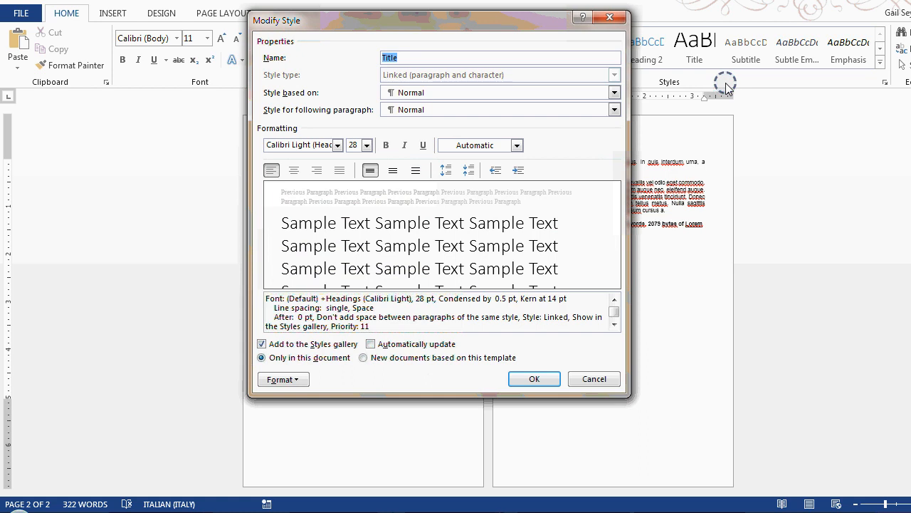
click(366, 146)
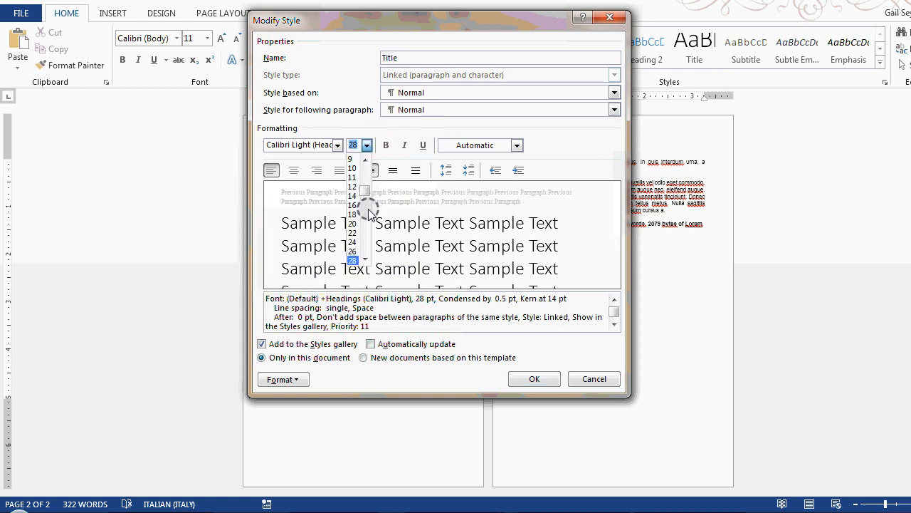
click(364, 259)
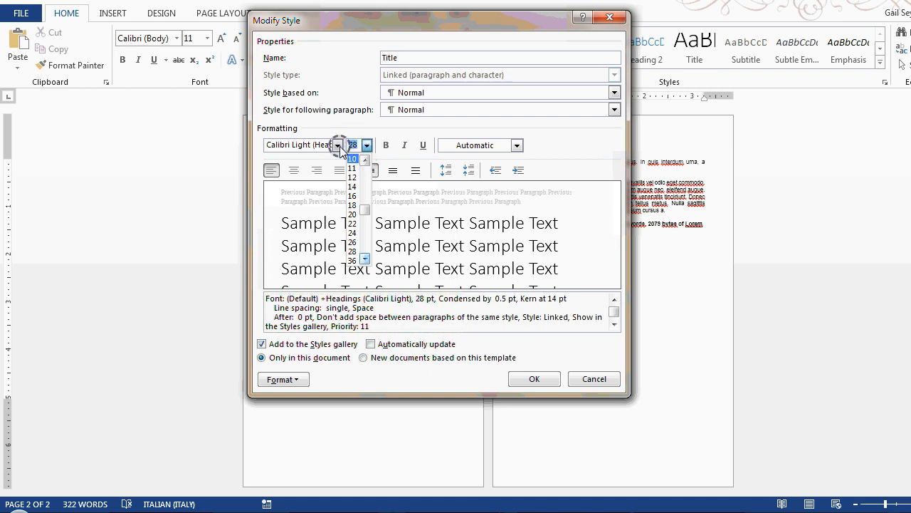
text(29)
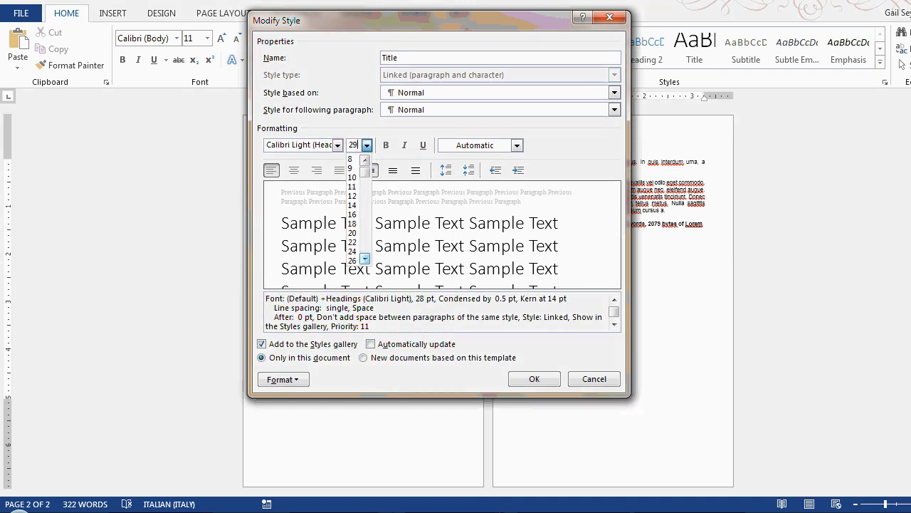
click(338, 145)
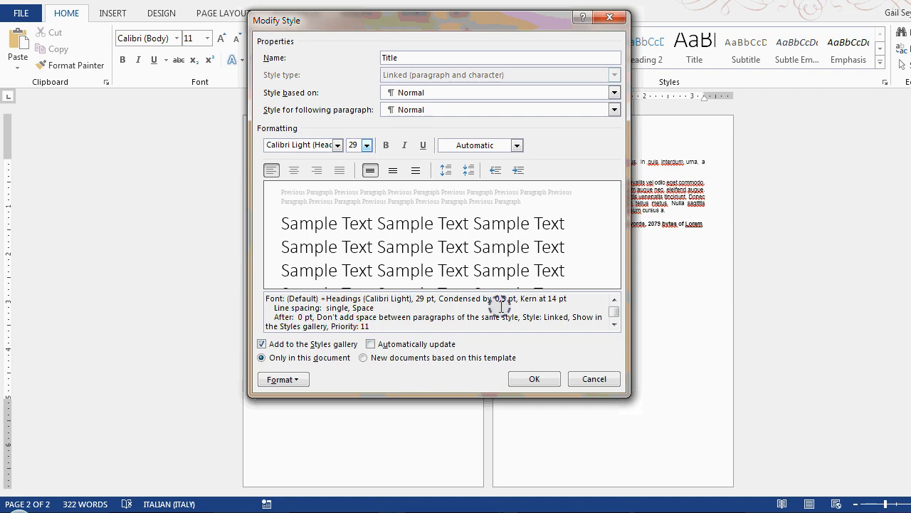
click(528, 379)
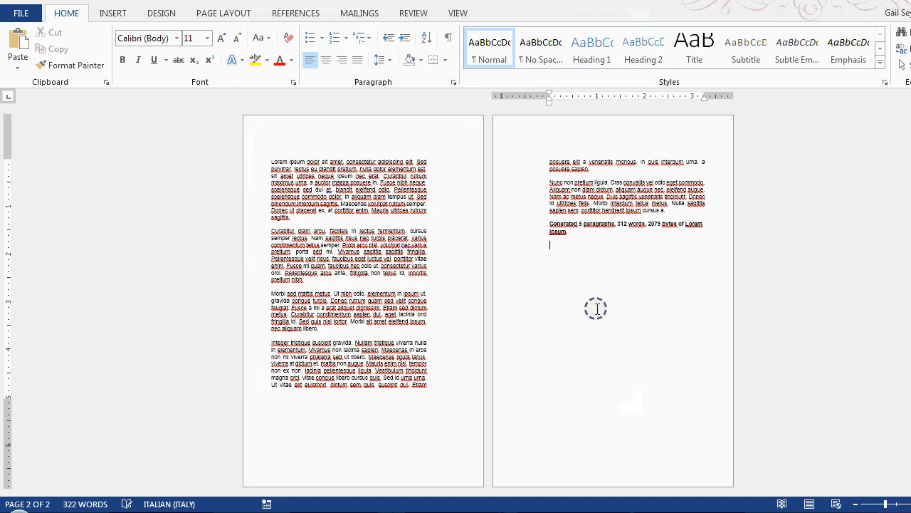
right_click(693, 43)
click(739, 74)
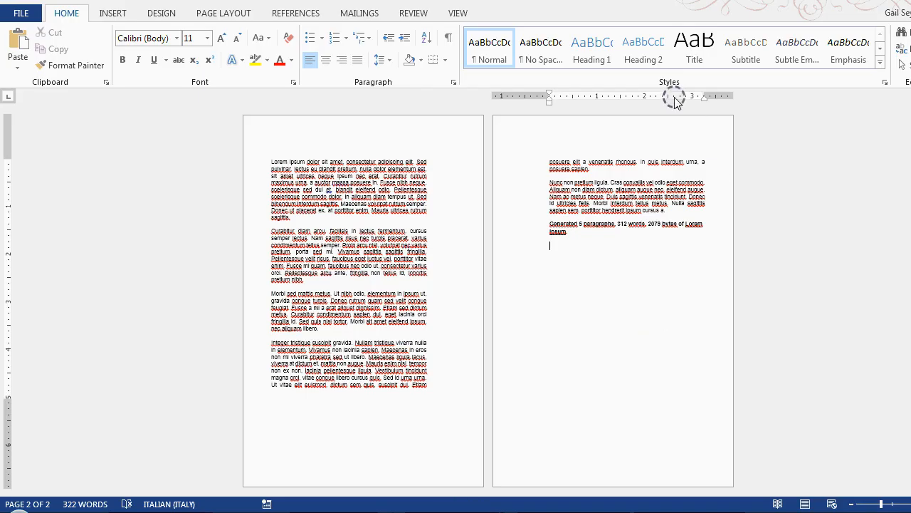
Modify the Heading 1 style to use font size 18, matching the golden scale's headline size.
right_click(584, 43)
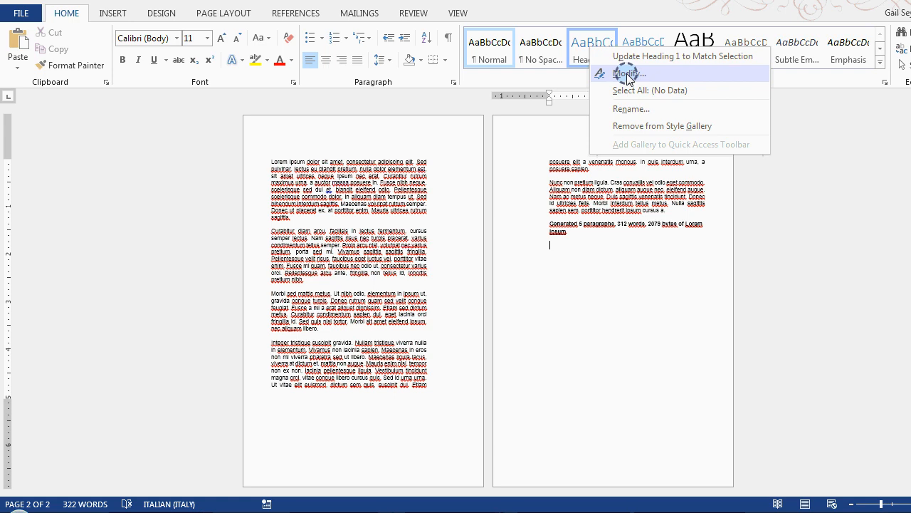
click(627, 74)
click(368, 145)
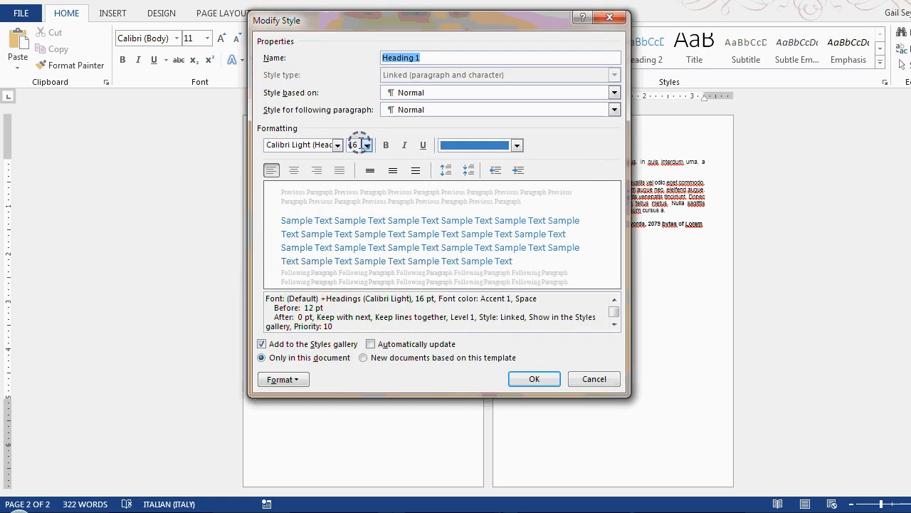
click(352, 224)
click(534, 379)
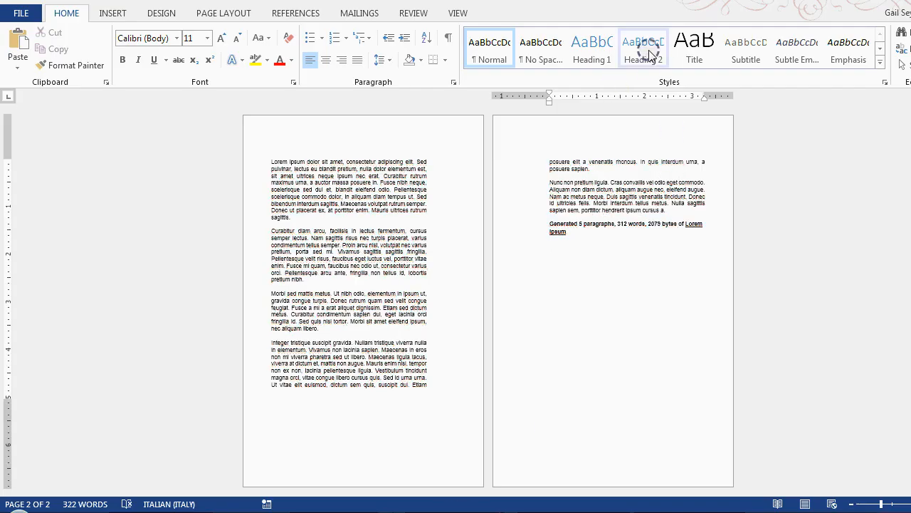
Modify the Heading 2 style to use font size 14, matching the golden scale's sub-headline size.
right_click(648, 53)
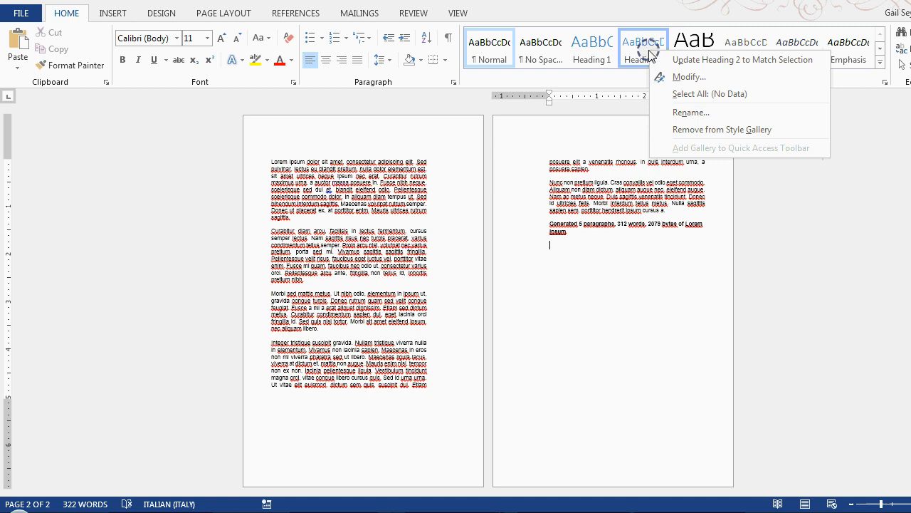
click(687, 77)
click(367, 144)
click(351, 205)
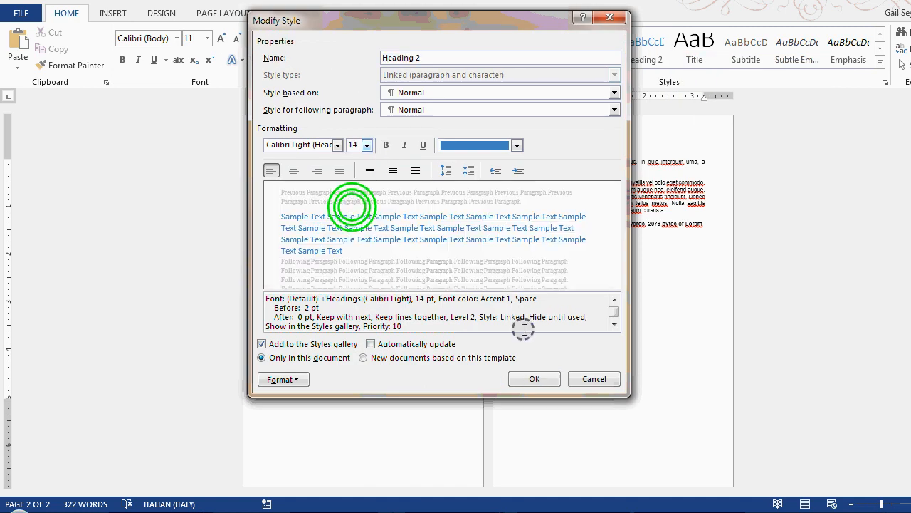
click(548, 383)
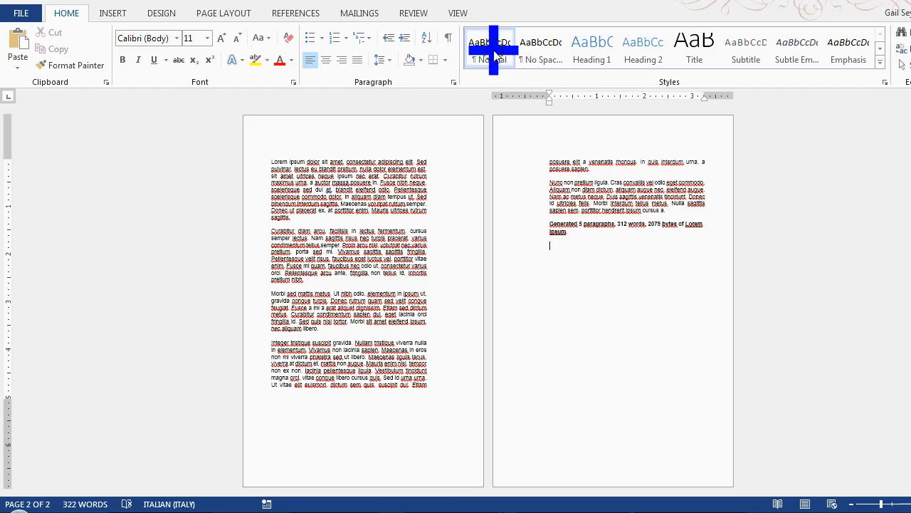
Check the Normal style's font size against the golden scale's primary text size and accept its settings.
right_click(500, 62)
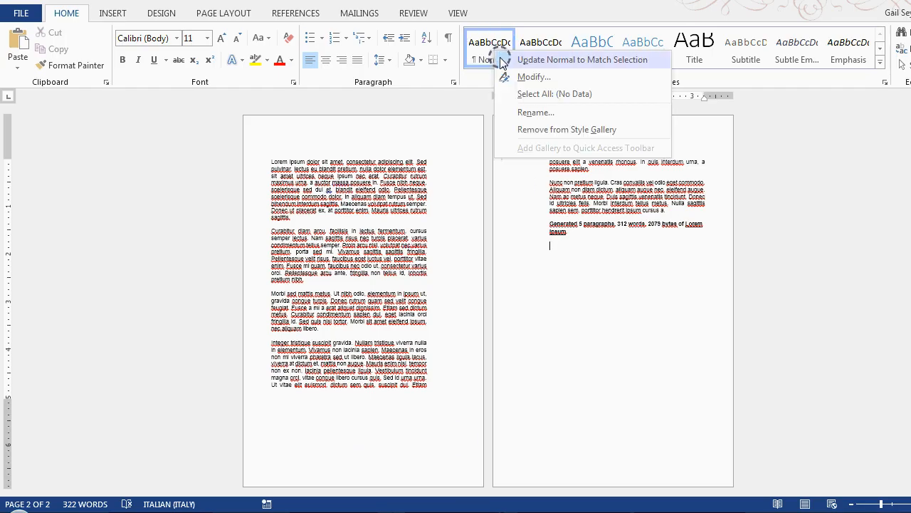
click(514, 77)
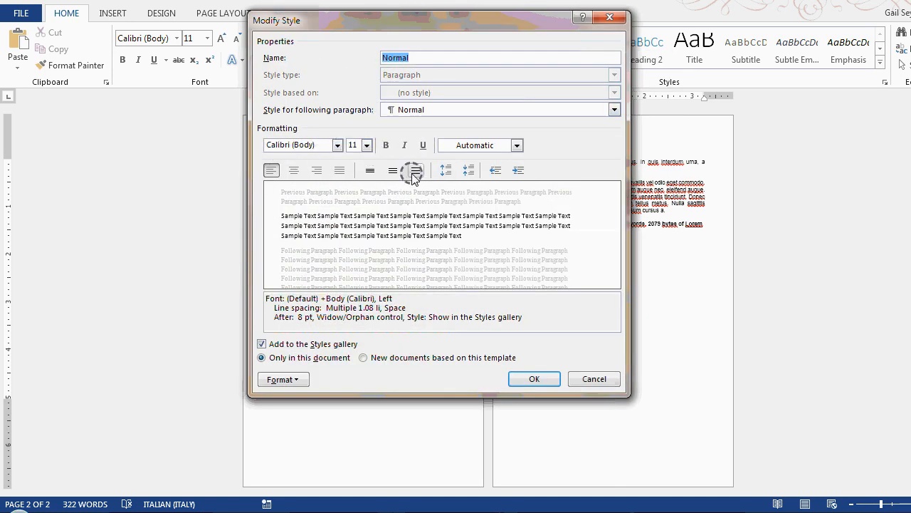
click(536, 379)
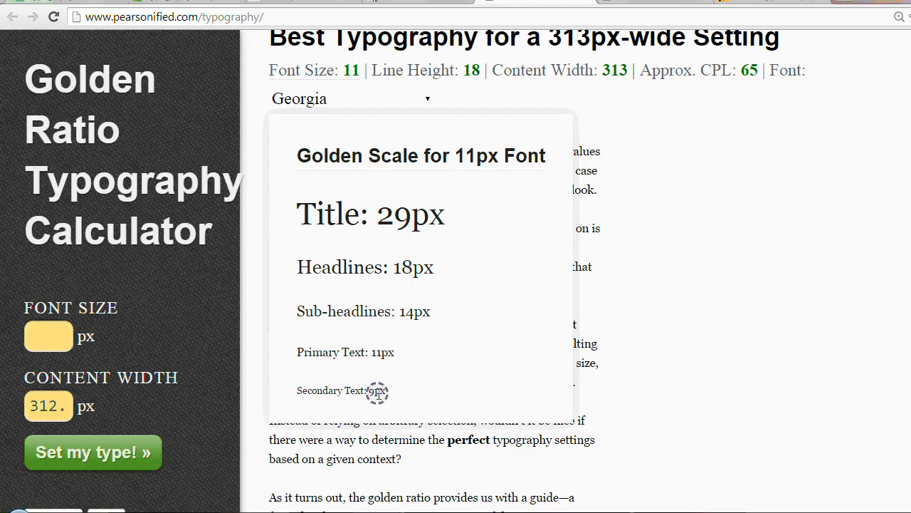
Return to the Word document and create a new style named Small text for the secondary text.
mouse_move(518, 511)
click(471, 486)
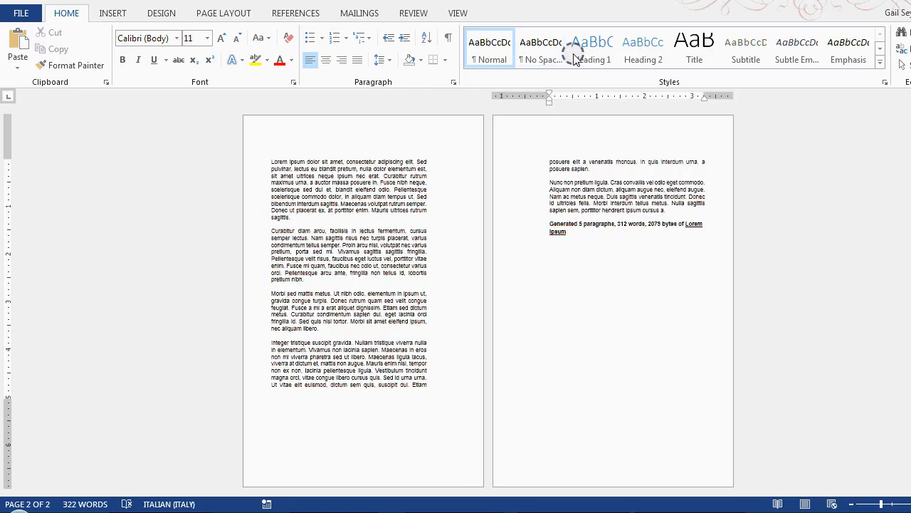
click(880, 61)
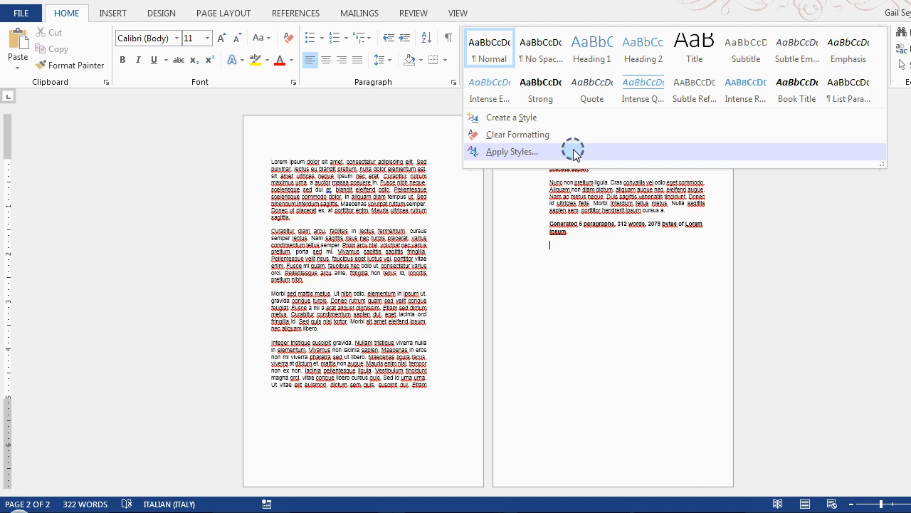
click(538, 118)
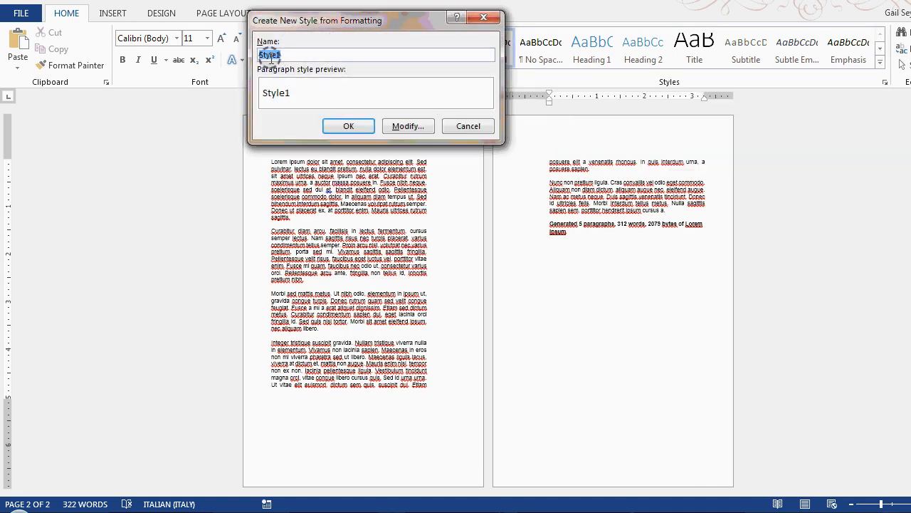
text(S)
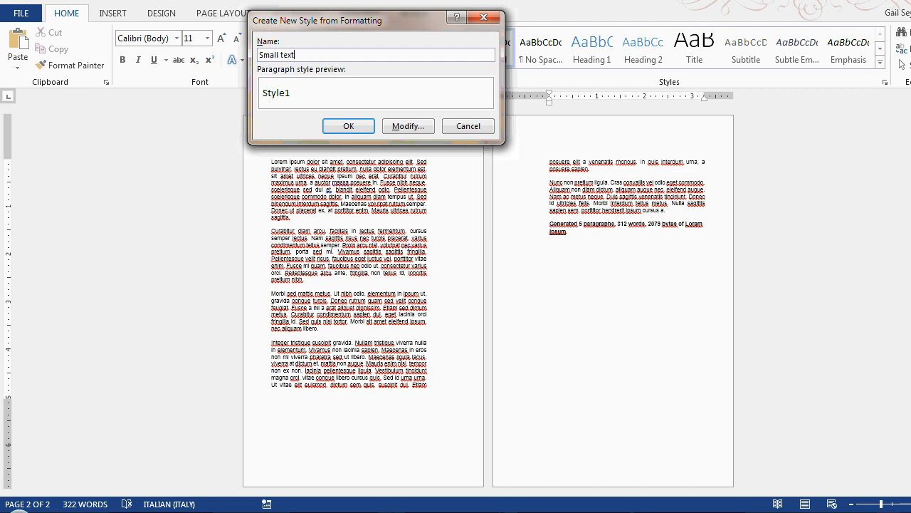
key(Return)
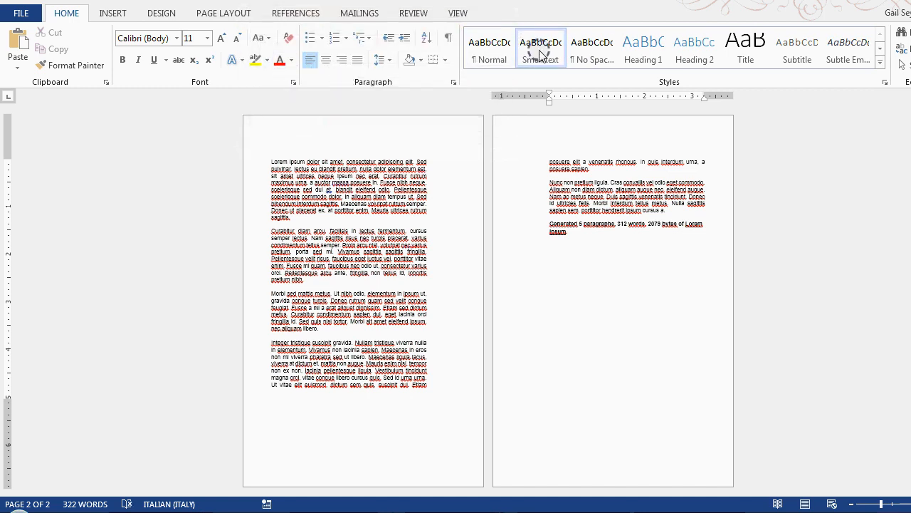
Modify the Small text style to use font size 9.
right_click(553, 62)
click(579, 77)
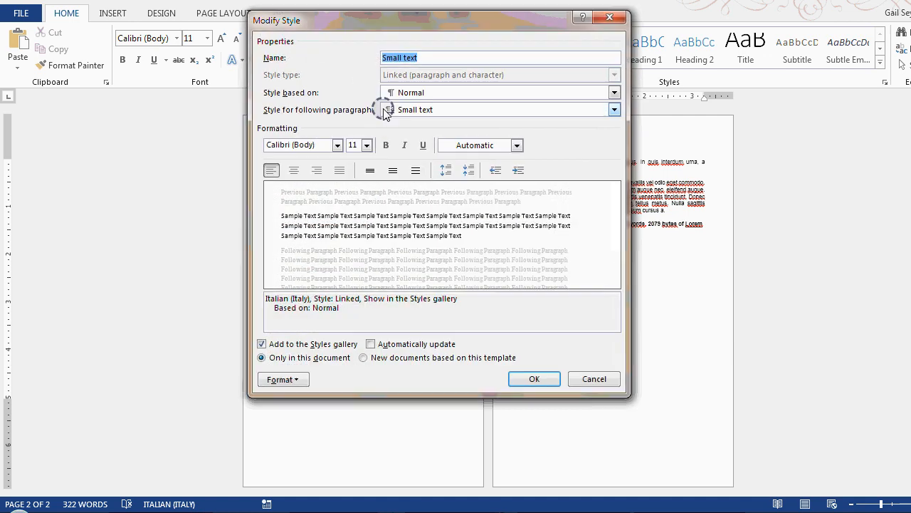
click(366, 145)
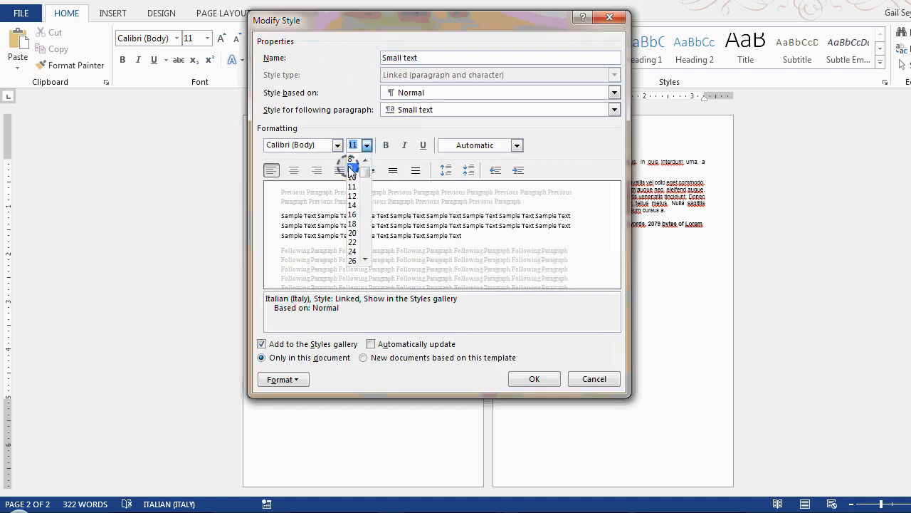
click(350, 168)
click(534, 378)
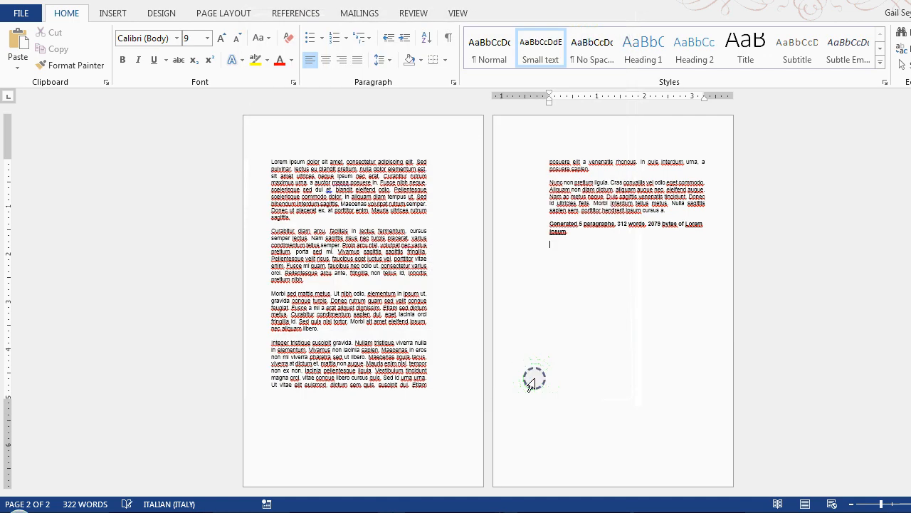
Split "Lorem ipsum dolor" off the first paragraph onto its own line and apply the Title style to it.
click(321, 162)
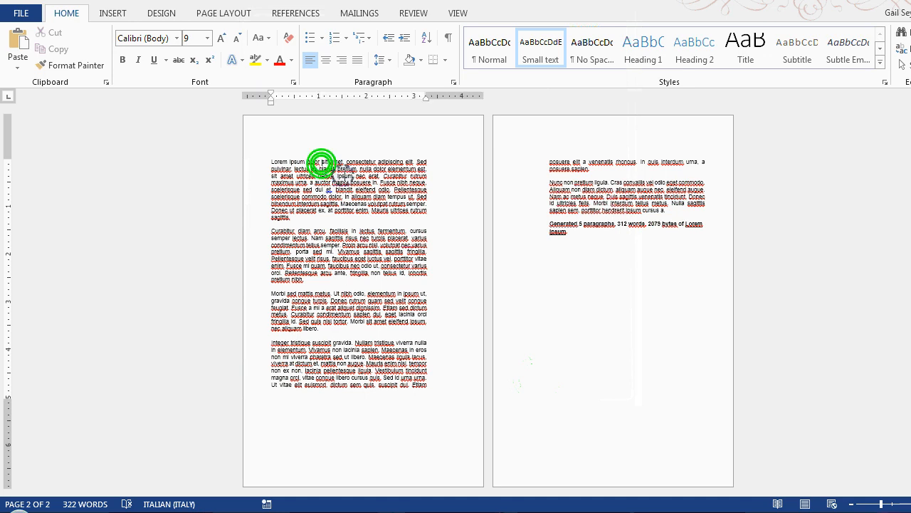
key(Return)
click(310, 163)
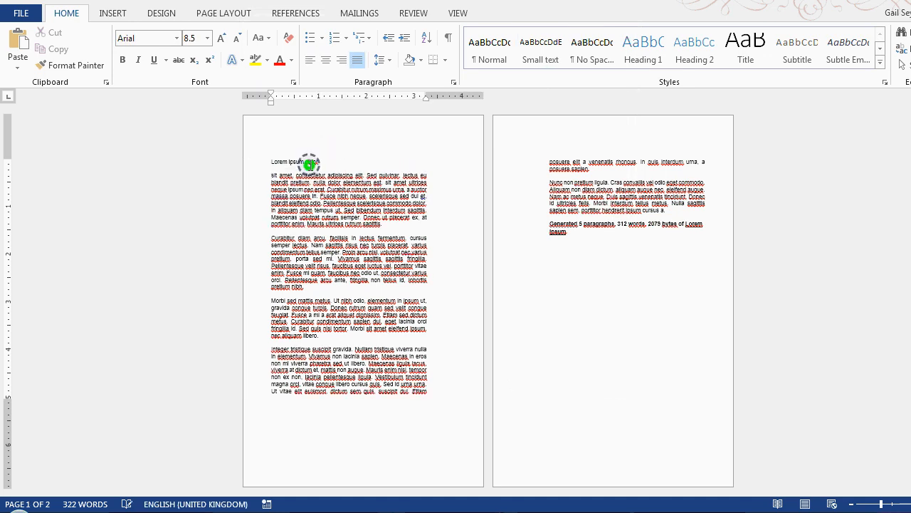
click(741, 51)
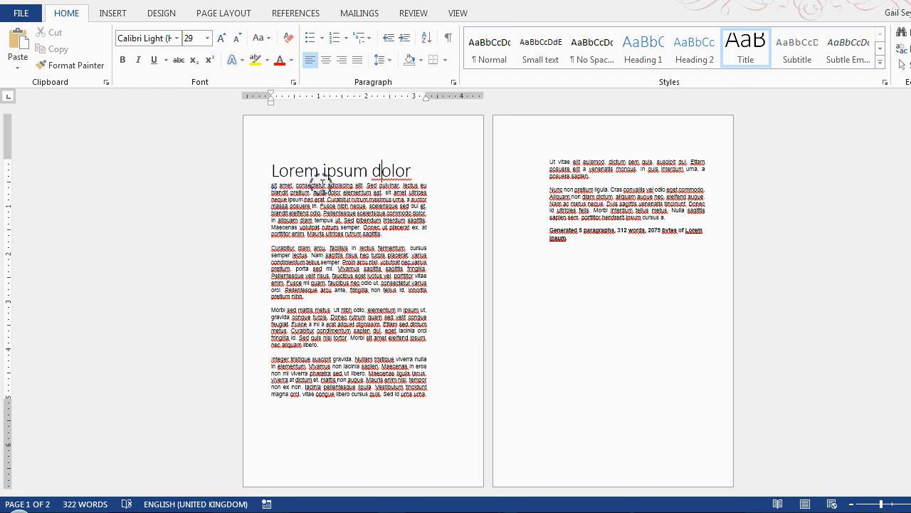
Split "sit amet, consectetur adipiscing elit." into its own paragraph below the title and apply the Heading 1 style.
click(366, 184)
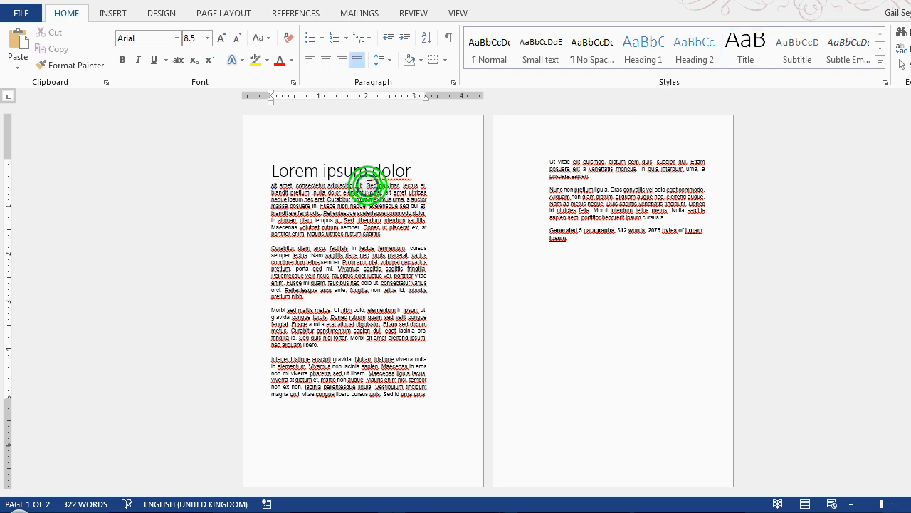
key(Return)
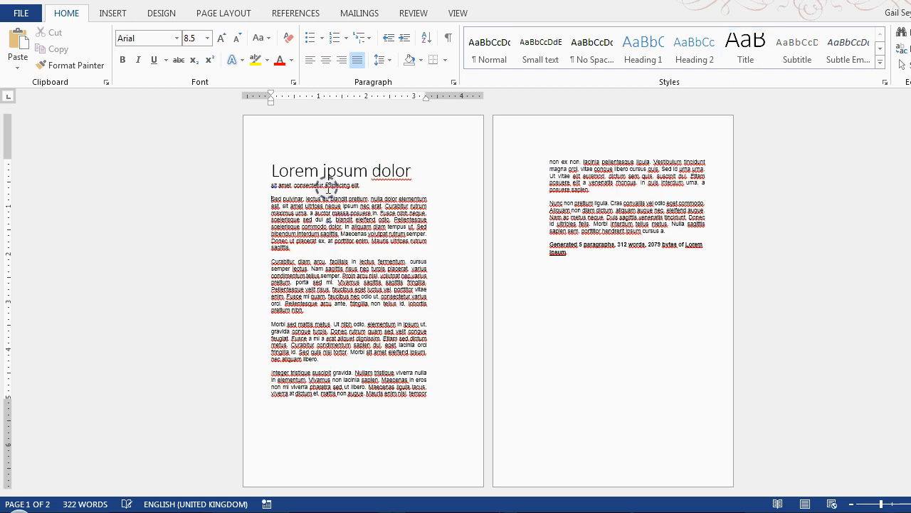
click(643, 51)
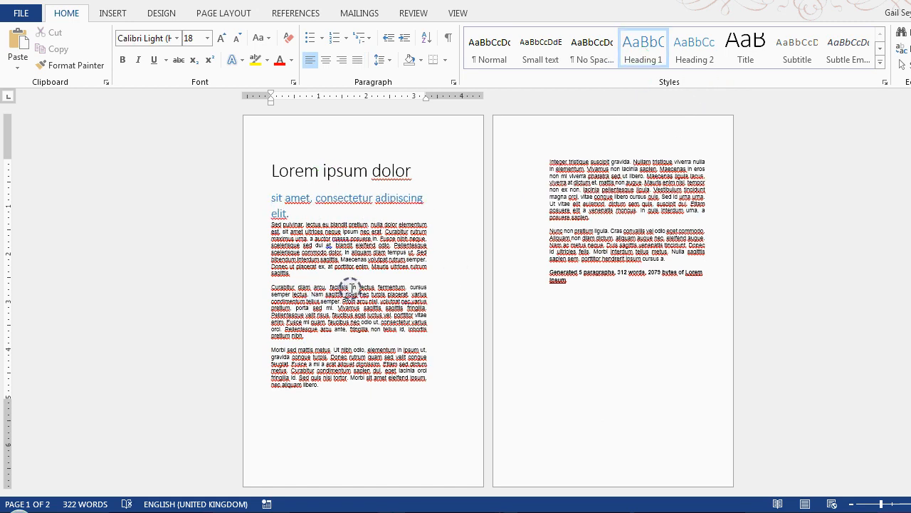
Split "Curabitur diam arcu, facilisis" off the second text block as its own paragraph and apply the Heading 2 style.
click(349, 289)
key(Return)
click(335, 286)
click(695, 51)
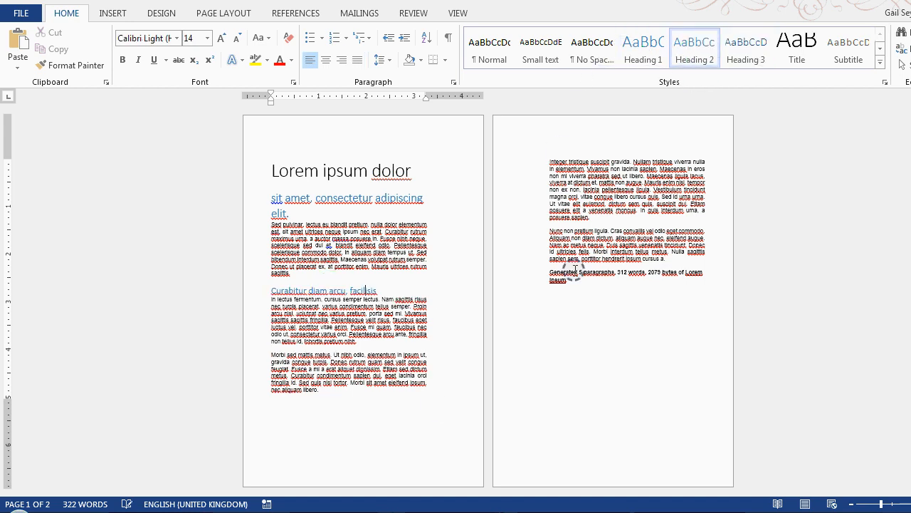
Apply the Small text style to the closing "Generated 5 paragraphs" line and the Normal style to the five body paragraphs.
click(620, 272)
click(547, 60)
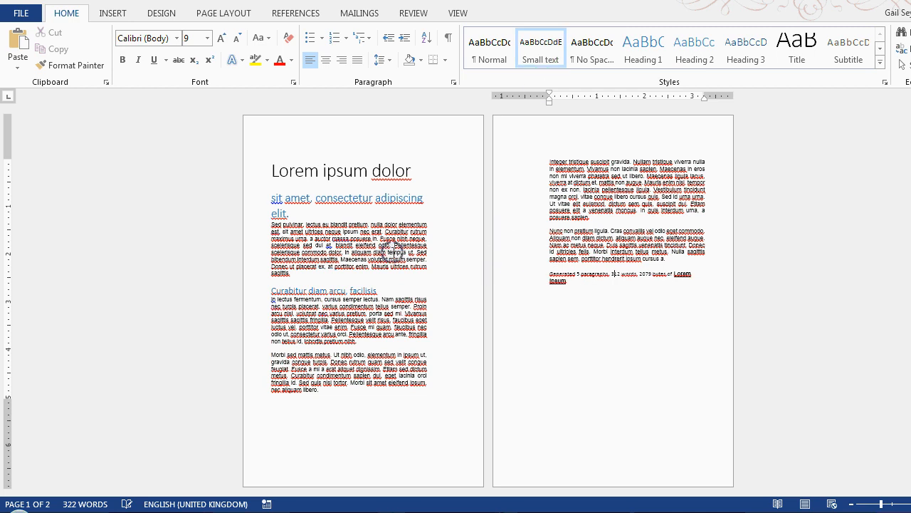
click(399, 233)
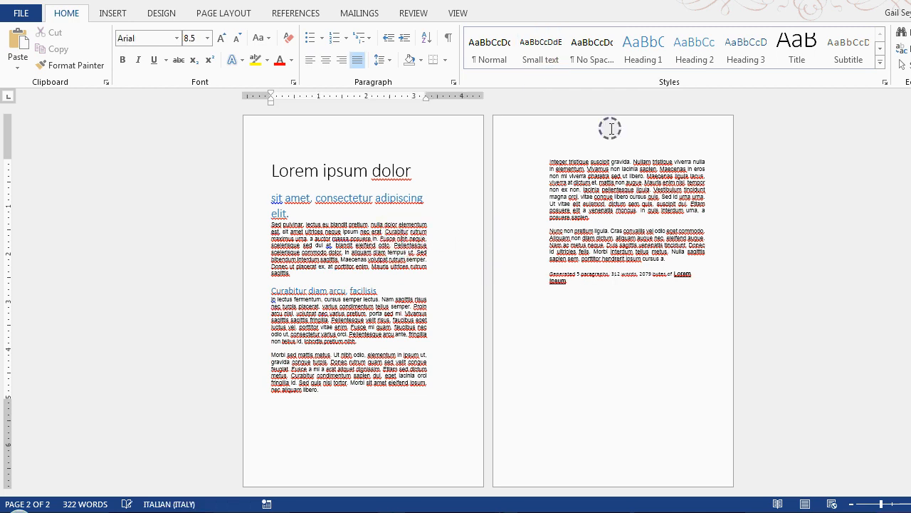
click(488, 53)
click(391, 367)
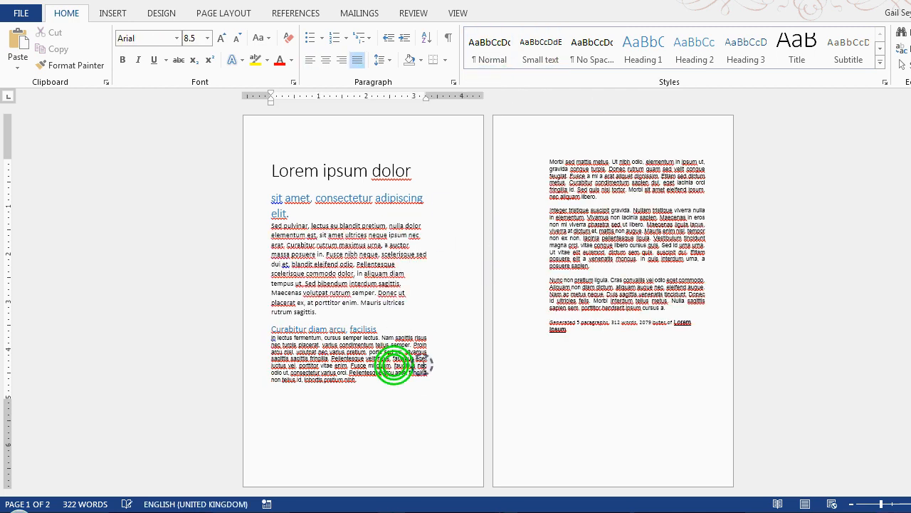
click(490, 57)
click(577, 196)
click(487, 55)
click(584, 287)
click(492, 44)
click(606, 386)
click(488, 46)
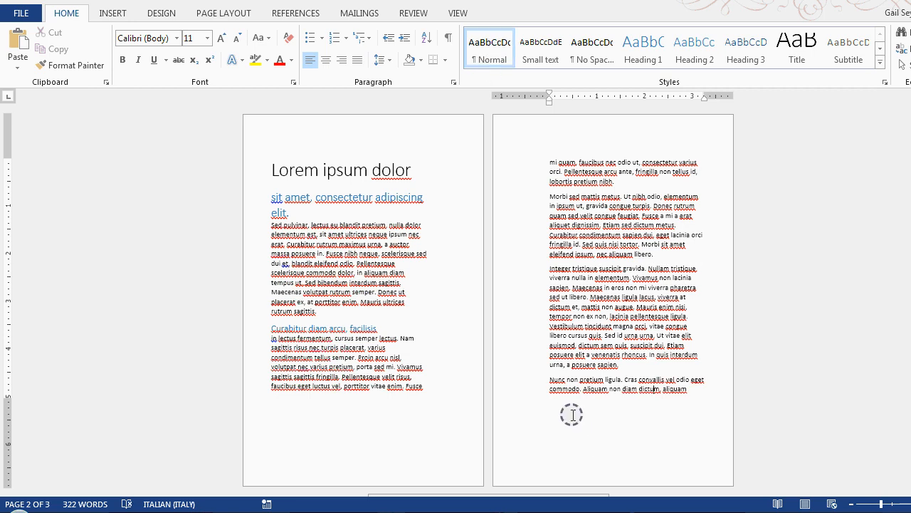
scroll(573, 414, down, 6)
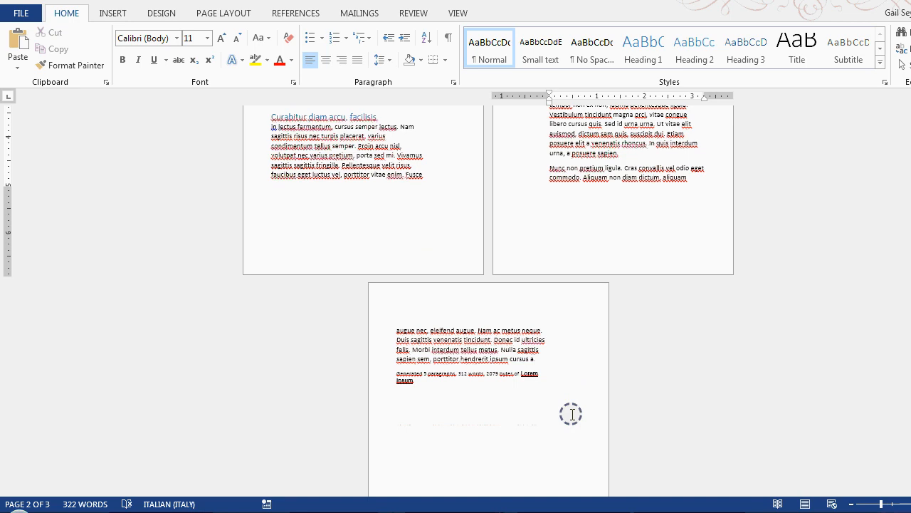
scroll(571, 414, up, 6)
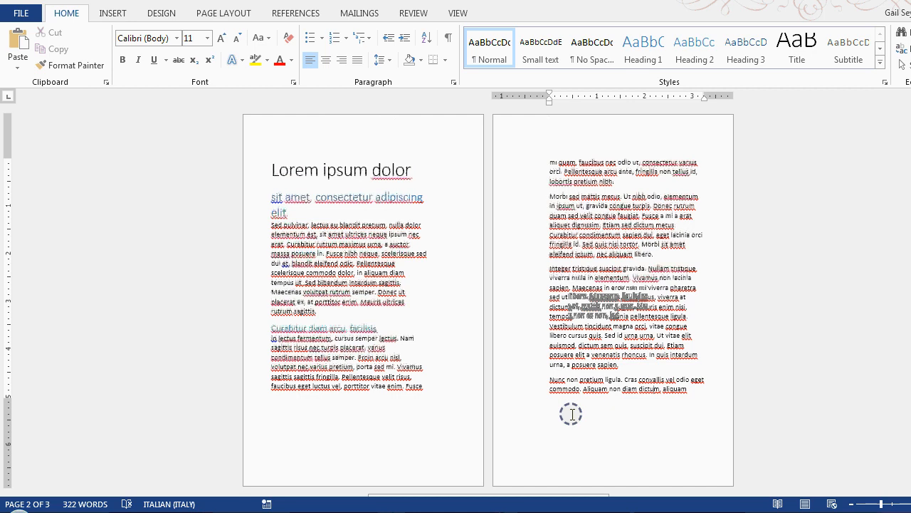